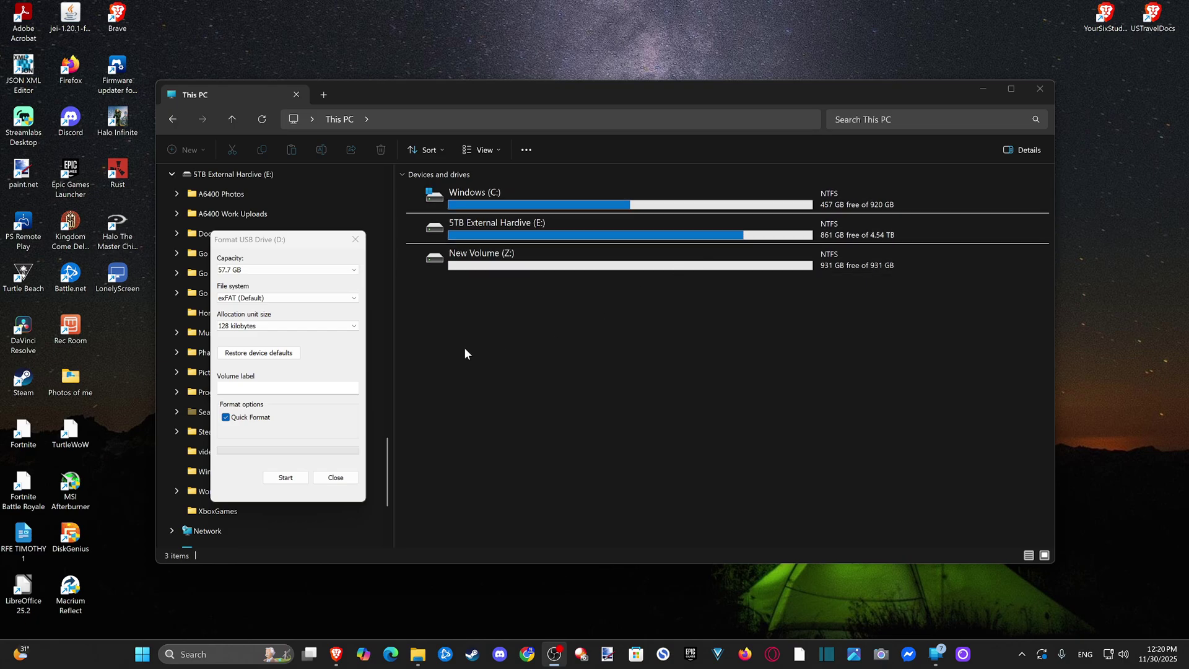
Step: Close the Format USB Drive (D:) dialog and minimize the This PC window
{"action": "left_click", "coordinate": [983, 90]}
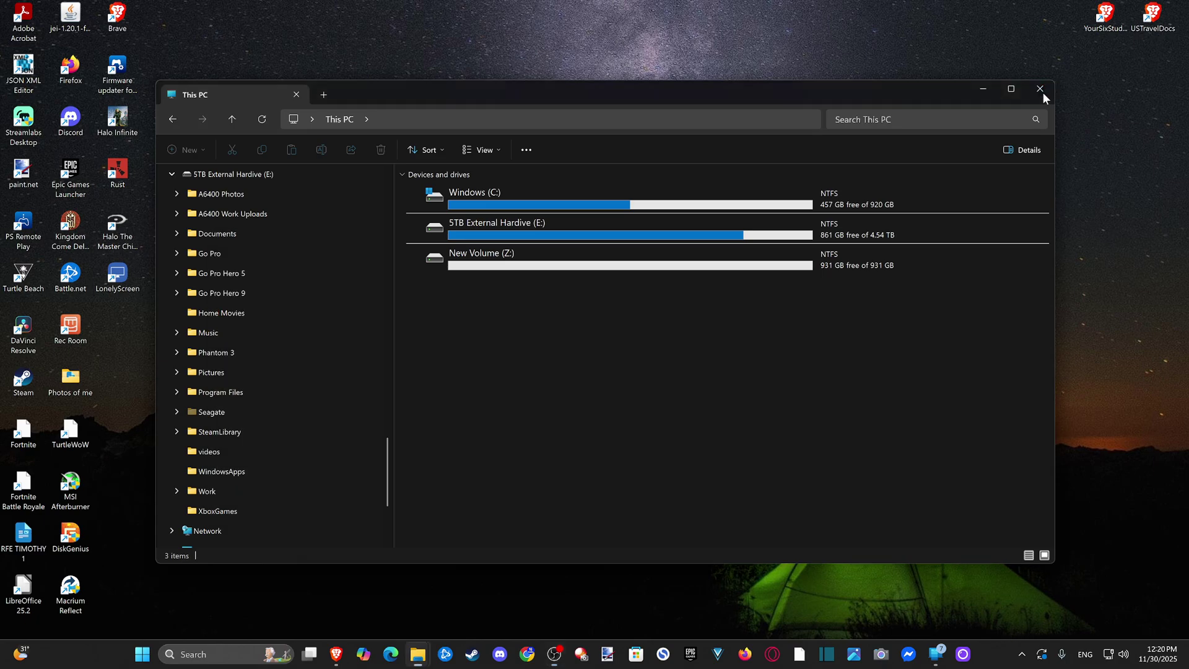
{"action": "left_click", "coordinate": [355, 240]}
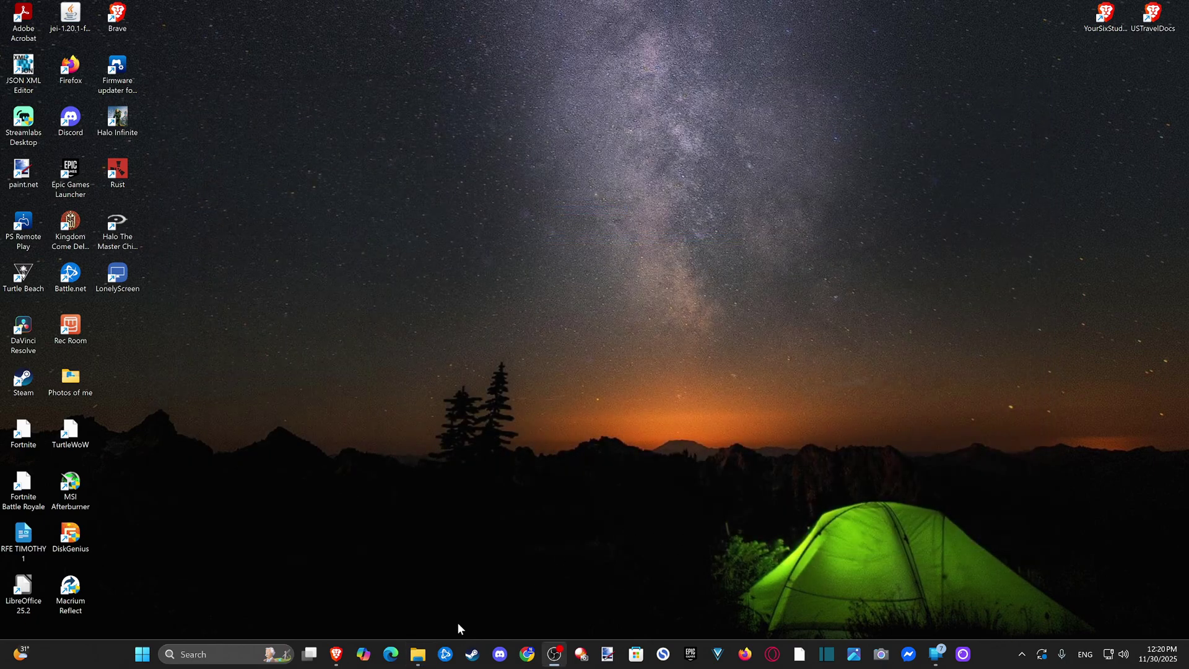
Step: Reopen File Explorer from the taskbar, move it higher, and show This PC with drives C:, E: and Z:
{"action": "right_click", "coordinate": [418, 654]}
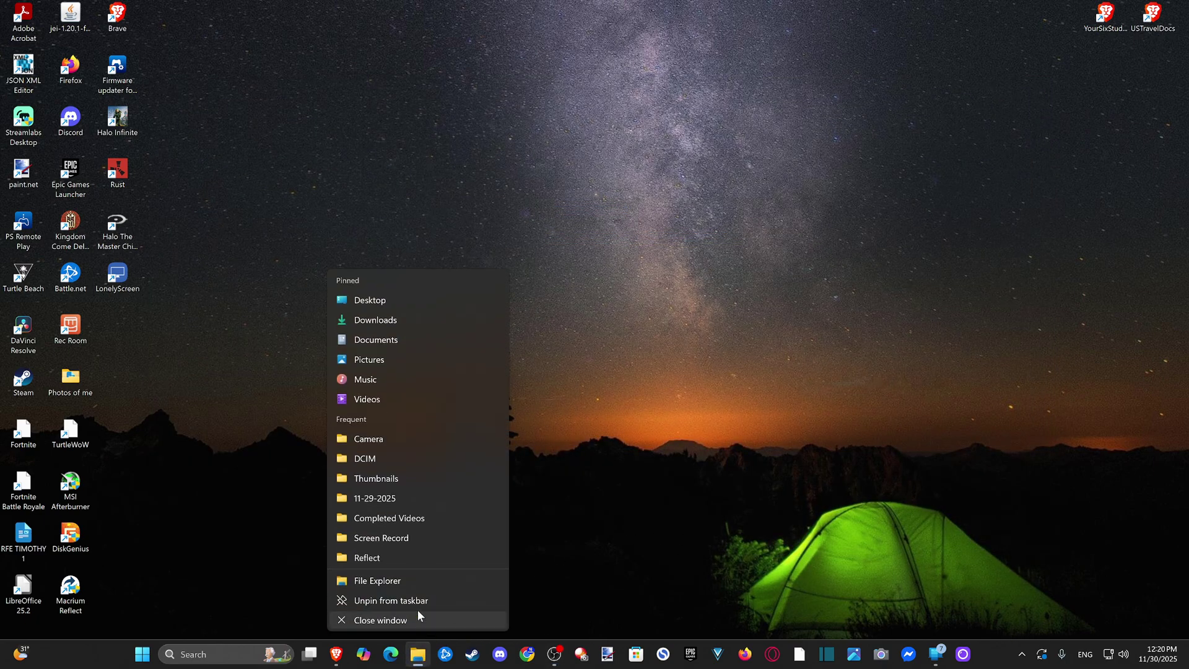
{"action": "left_click", "coordinate": [421, 576]}
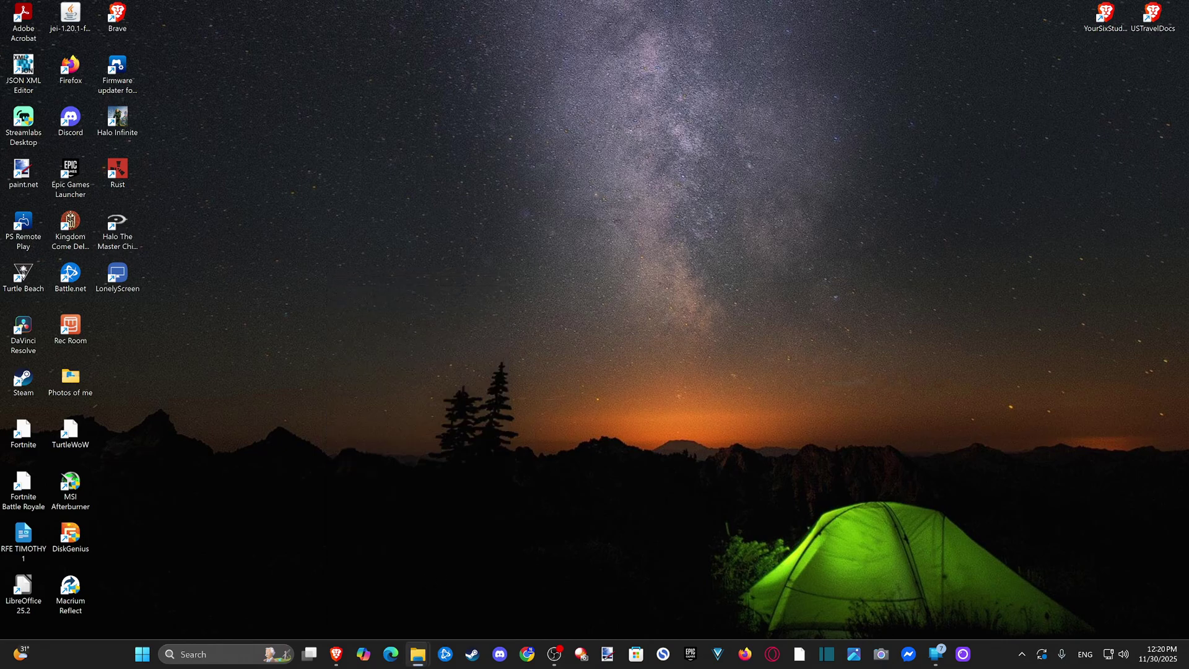
{"action": "left_click_drag", "start_coordinate": [1076, 400], "coordinate": [490, 81]}
{"action": "scroll", "coordinate": [244, 304], "scroll_direction": "down", "scroll_amount": 3}
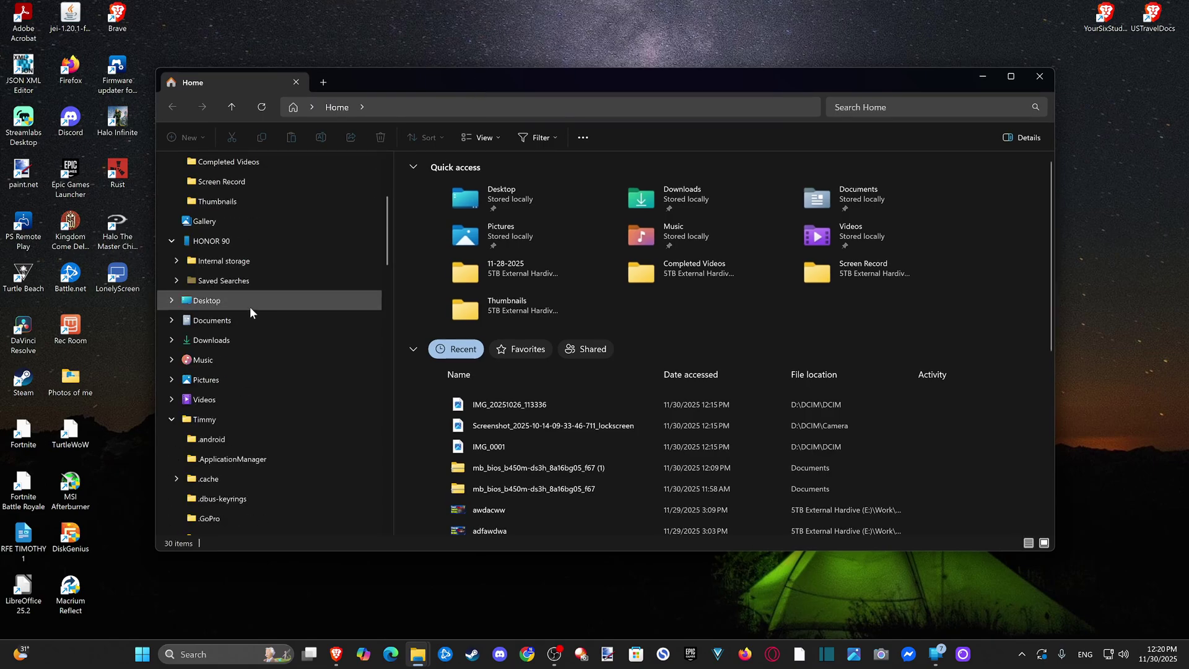
{"action": "scroll", "coordinate": [251, 300], "scroll_direction": "up", "scroll_amount": 3}
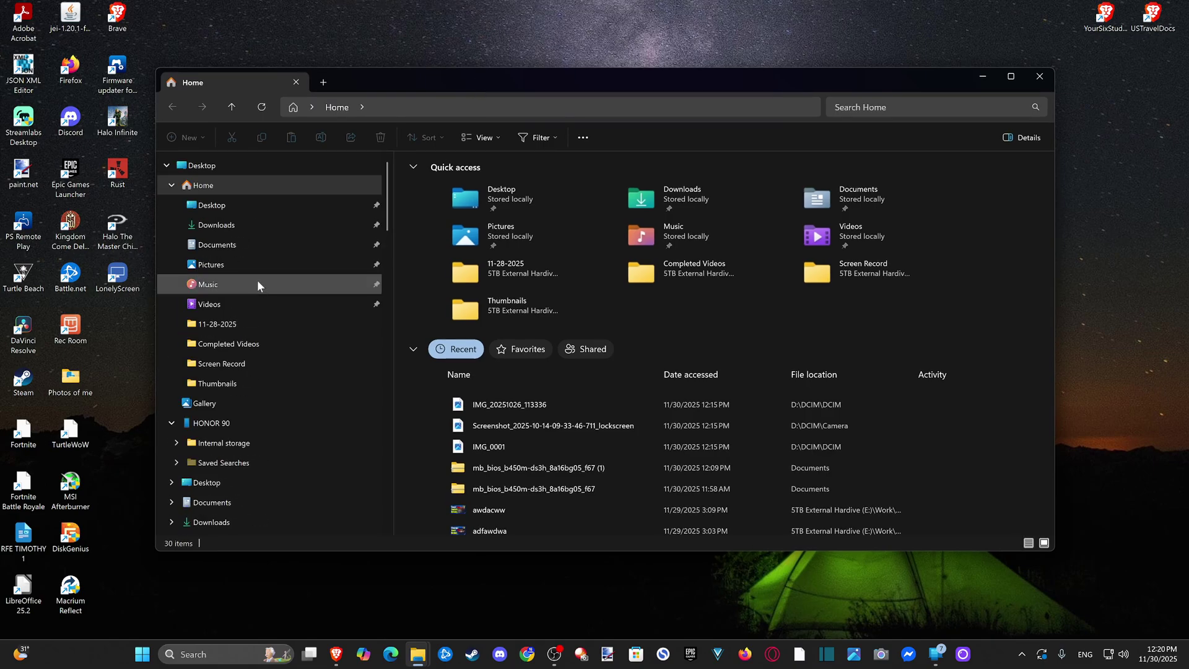
{"action": "scroll", "coordinate": [271, 401], "scroll_direction": "down", "scroll_amount": 1}
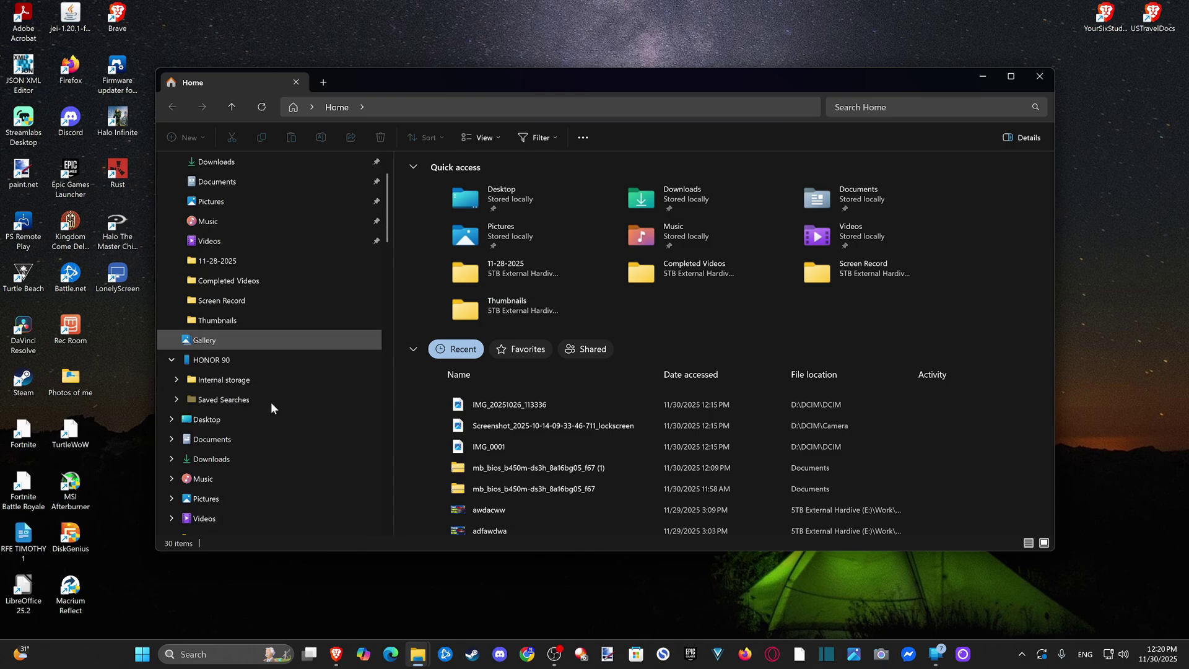
{"action": "scroll", "coordinate": [270, 403], "scroll_direction": "down", "scroll_amount": 10}
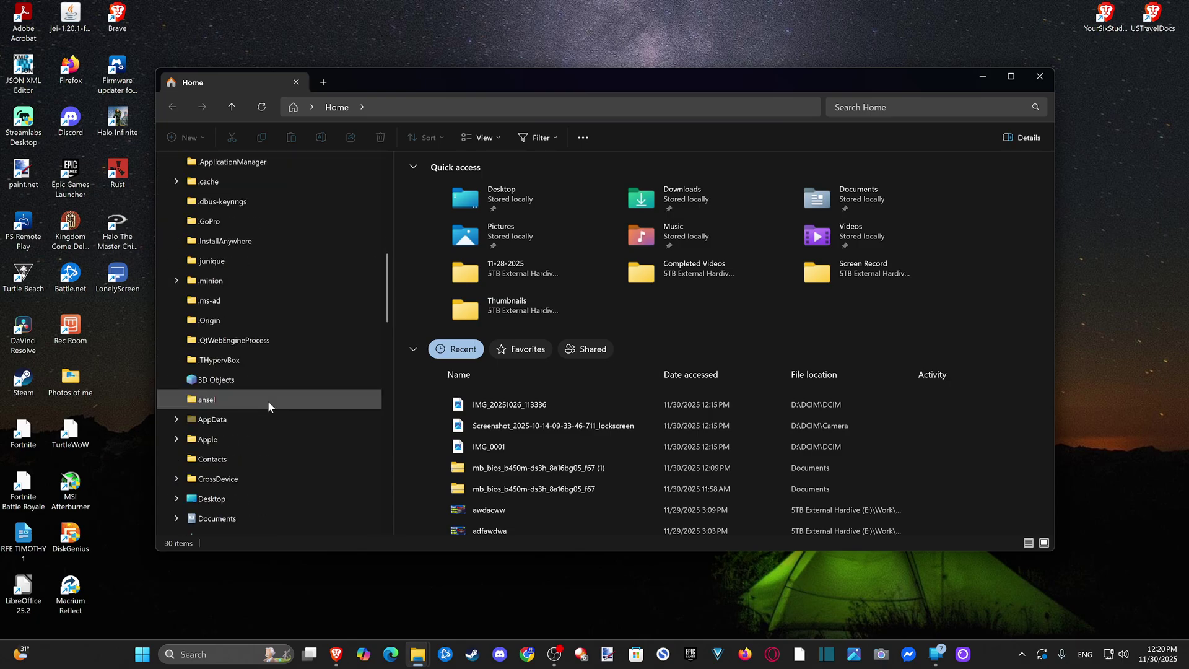
{"action": "scroll", "coordinate": [267, 400], "scroll_direction": "down", "scroll_amount": 4}
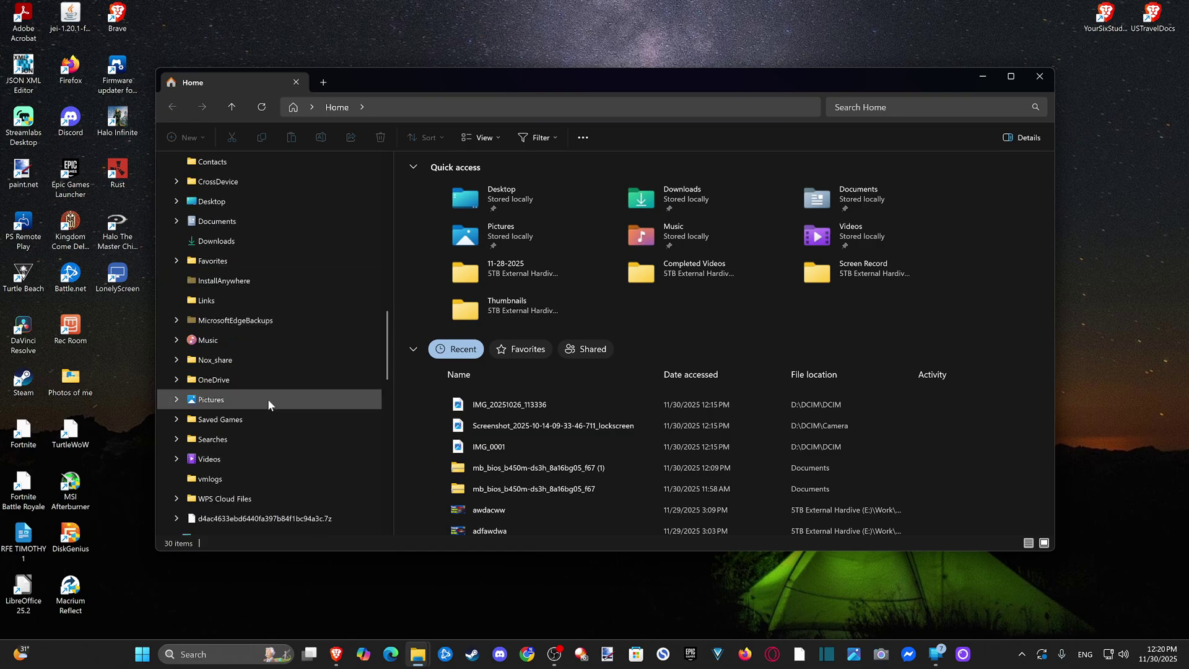
{"action": "scroll", "coordinate": [268, 398], "scroll_direction": "down", "scroll_amount": 3}
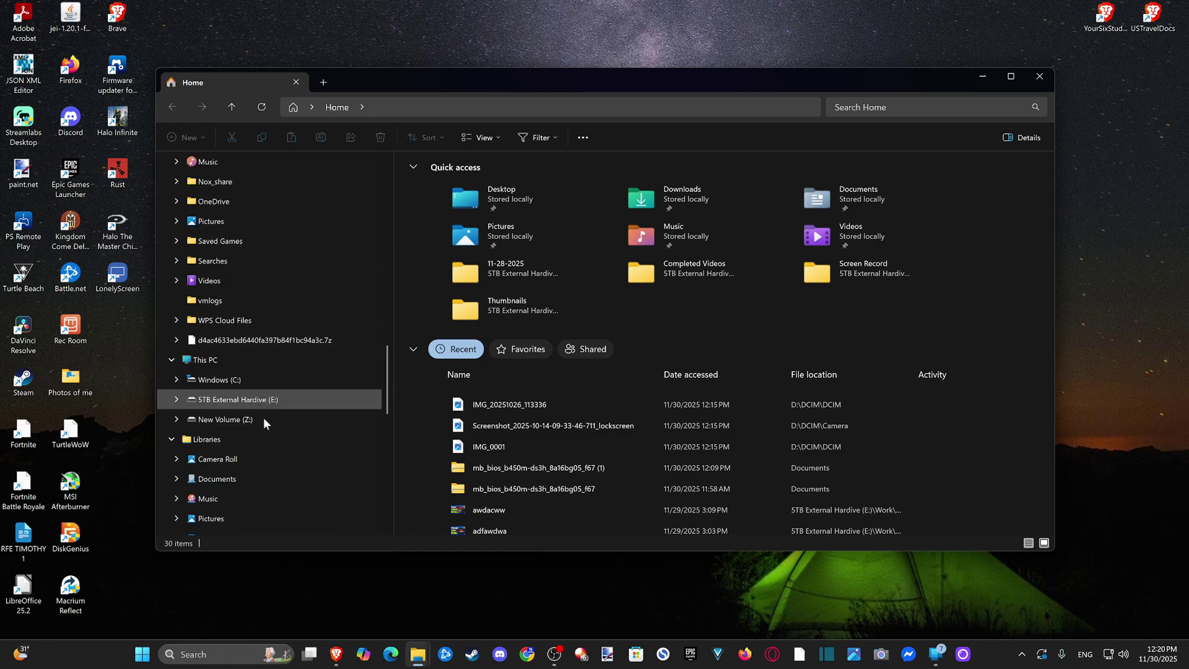
{"action": "left_click", "coordinate": [262, 361]}
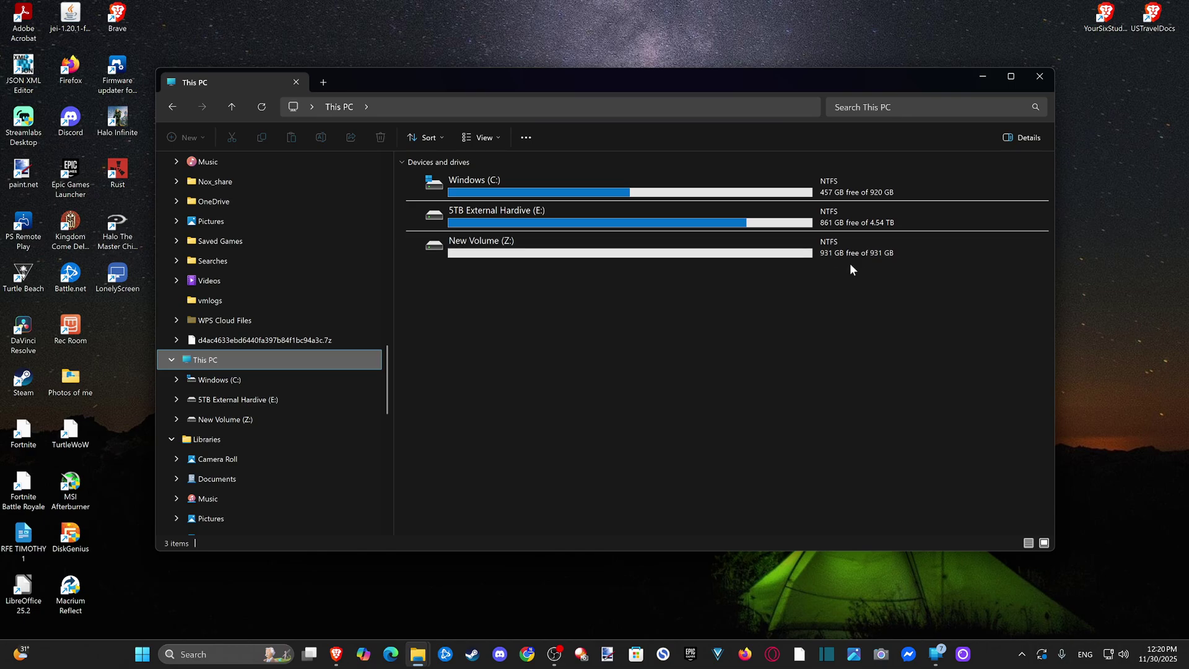
{"action": "left_click", "coordinate": [845, 217]}
{"action": "right_click", "coordinate": [849, 218]}
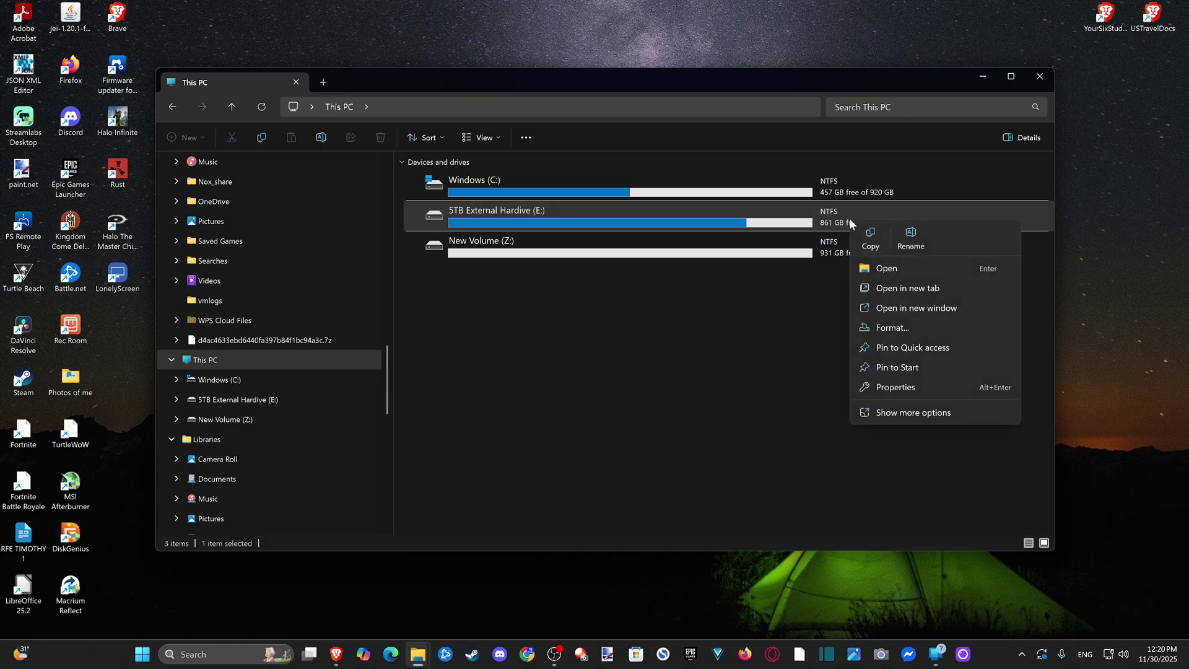
{"action": "left_click", "coordinate": [919, 325]}
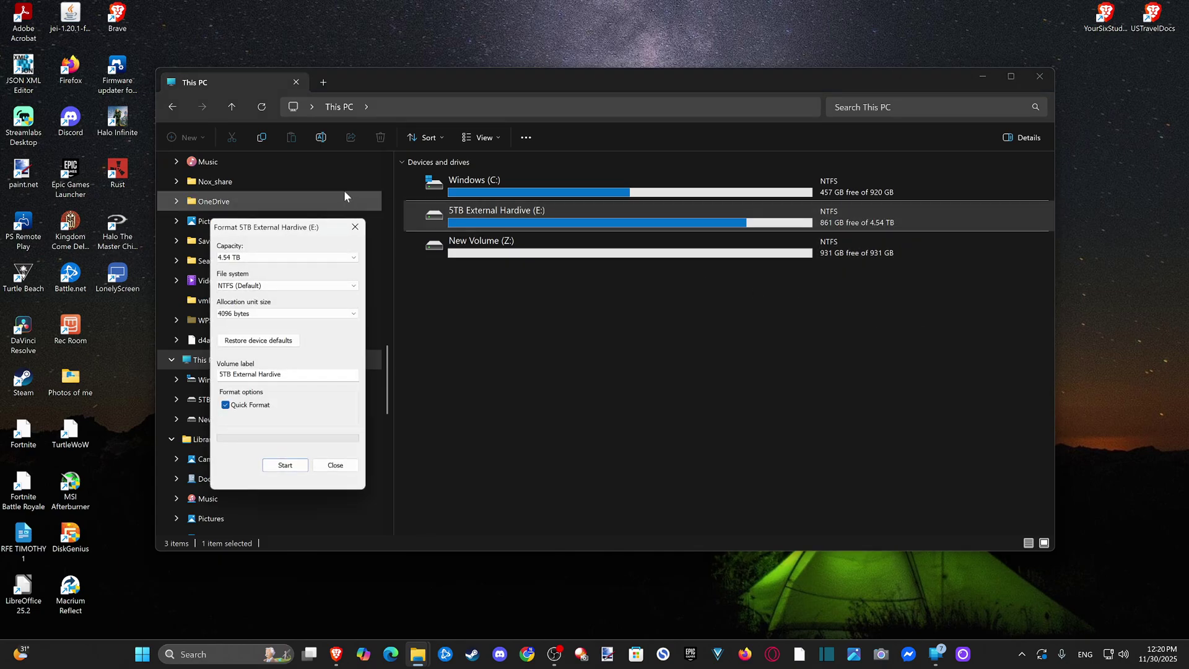
{"action": "left_click_drag", "start_coordinate": [319, 234], "coordinate": [684, 229]}
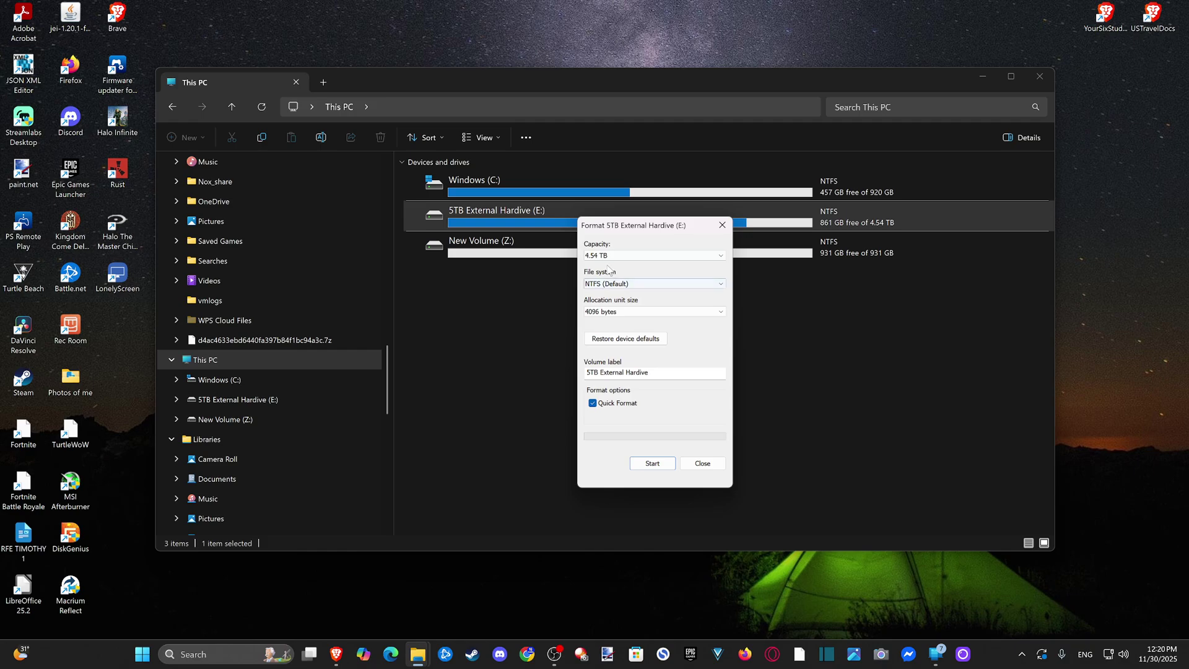
{"action": "left_click", "coordinate": [623, 284]}
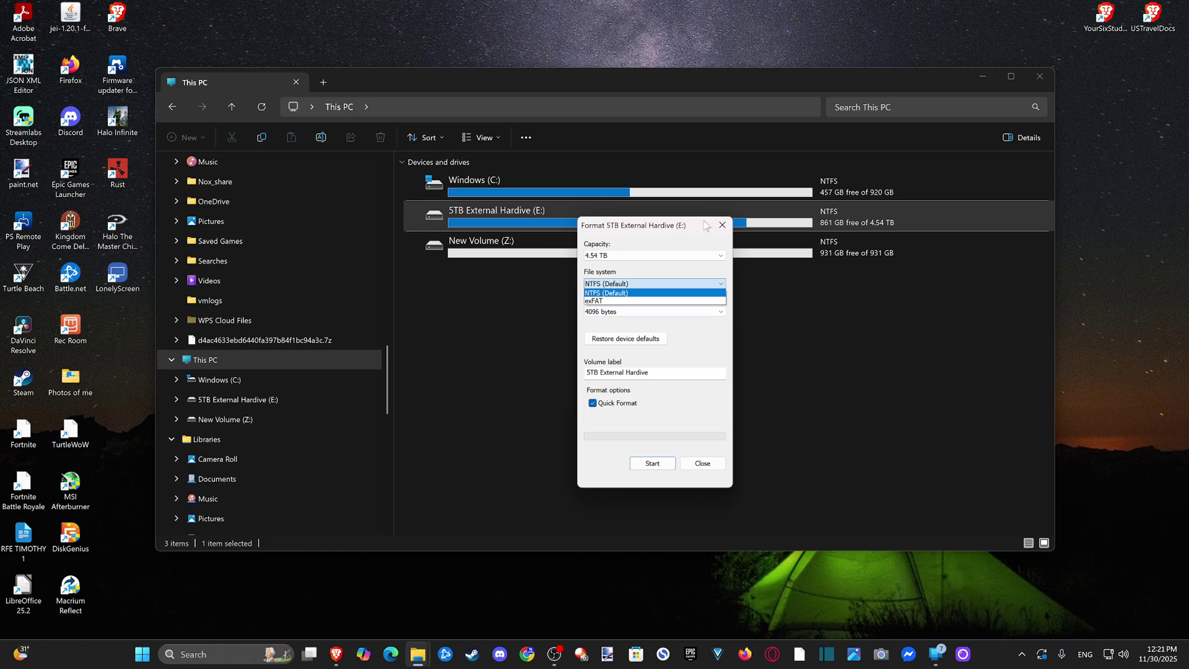
{"action": "left_click", "coordinate": [722, 225]}
{"action": "left_click", "coordinate": [723, 225]}
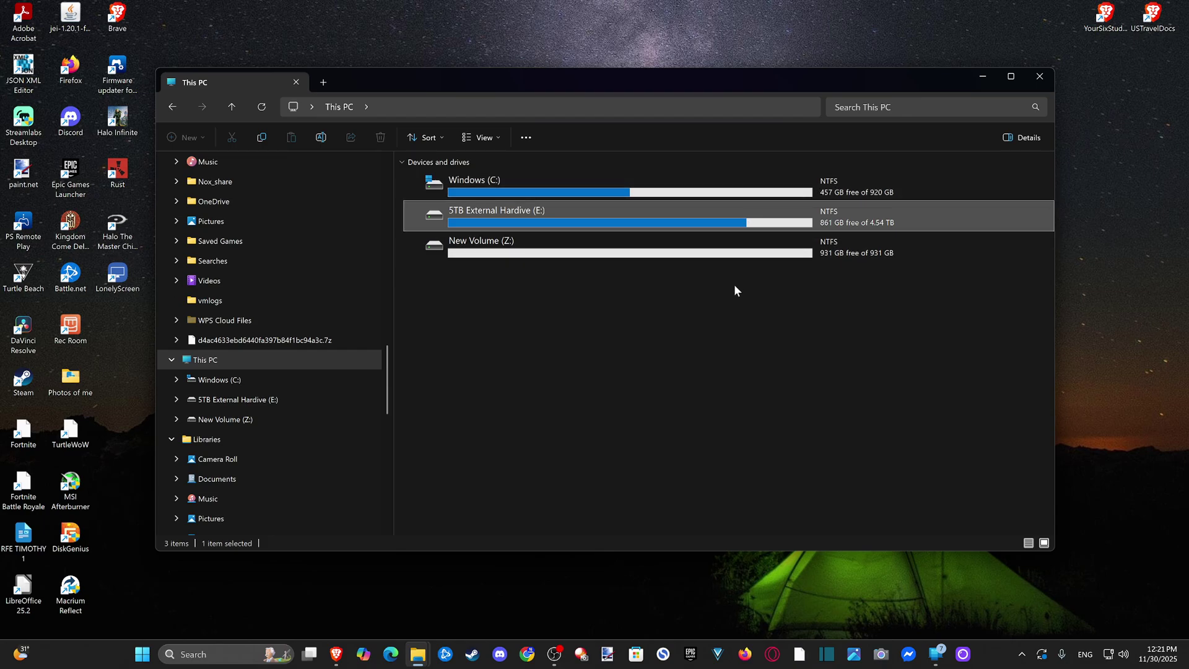
Step: Close File Explorer and launch 'Create and format hard disk partitions' by searching 'disk'
{"action": "left_click", "coordinate": [1039, 77]}
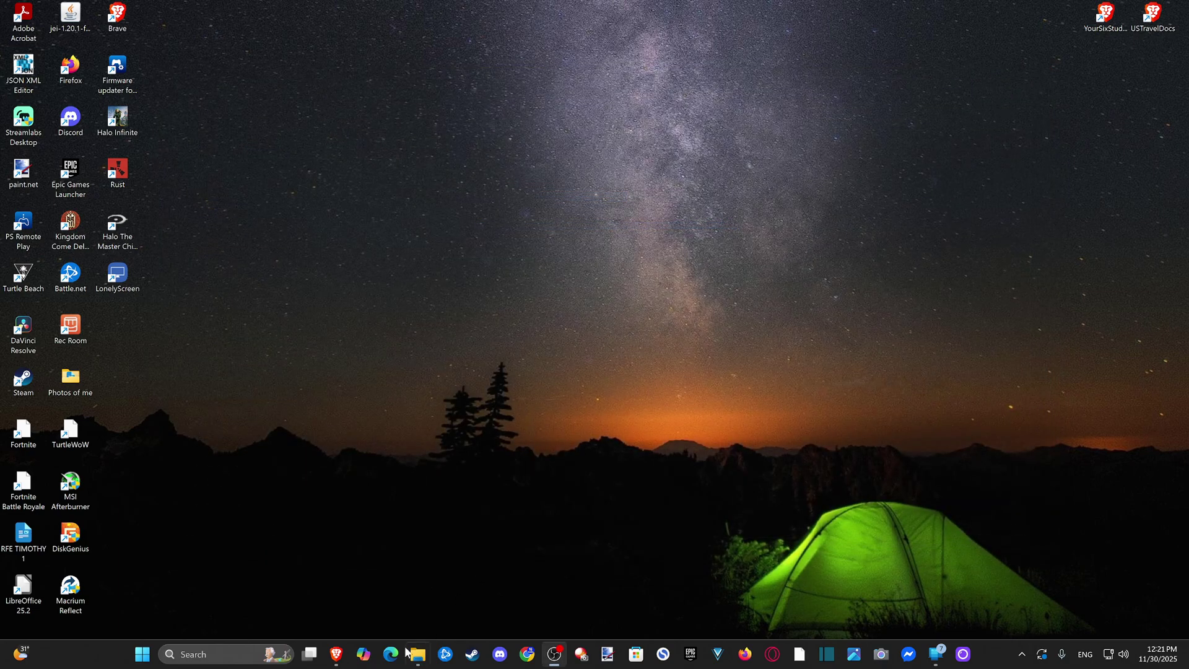
{"action": "left_click", "coordinate": [216, 654]}
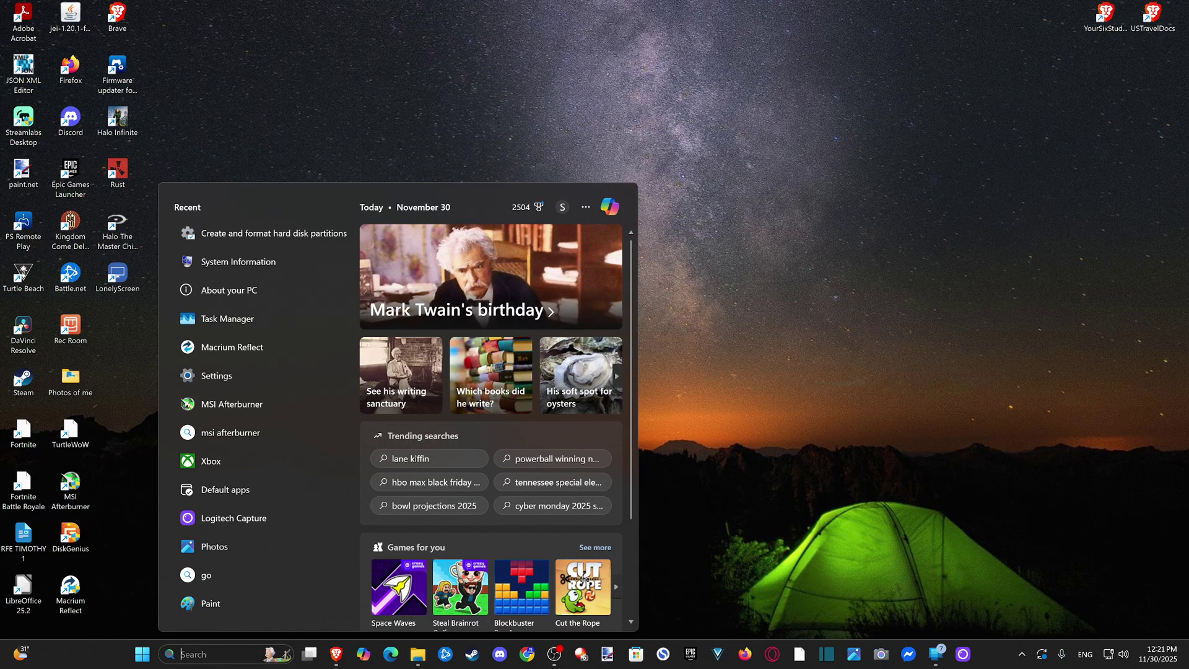
{"action": "type", "text": "disk"}
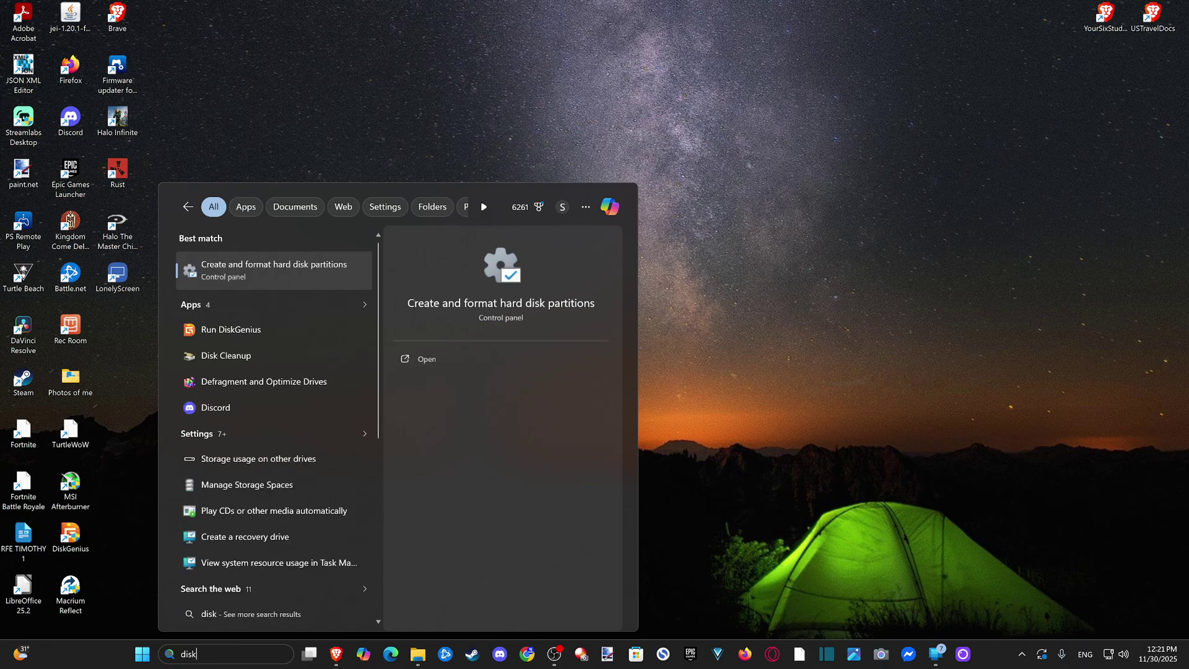
{"action": "left_click", "coordinate": [258, 271]}
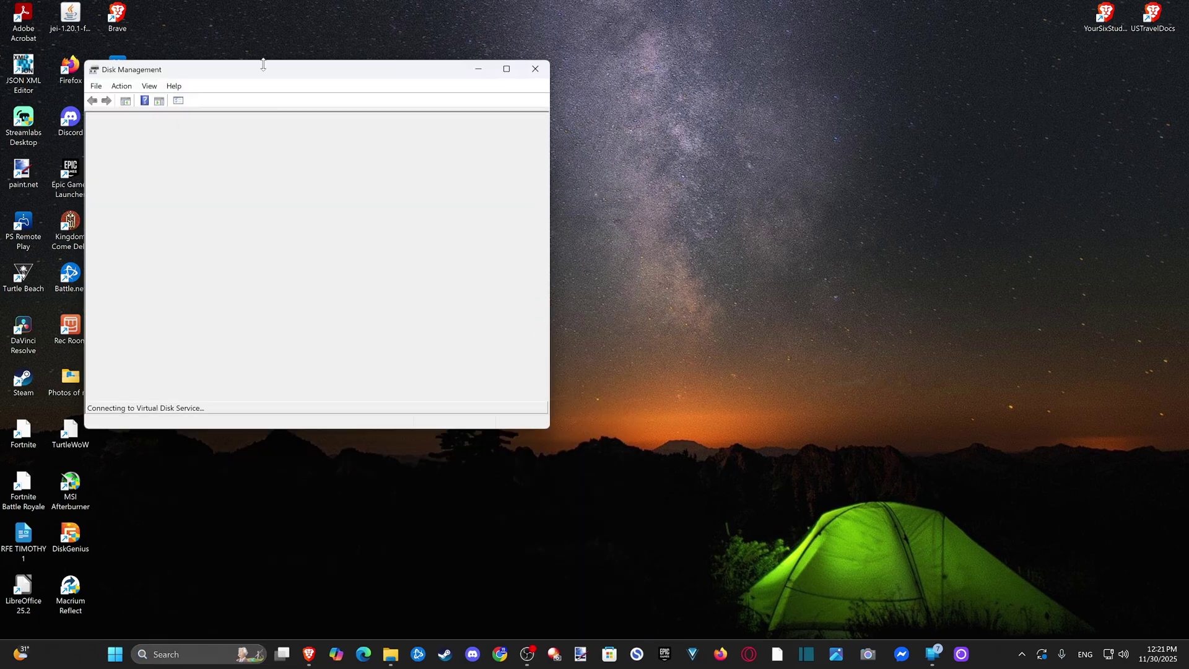
Step: Maximize Disk Management and start a New Simple Volume on Disk 3's 57.75 GB unallocated space
{"action": "left_click_drag", "start_coordinate": [291, 78], "coordinate": [503, 108]}
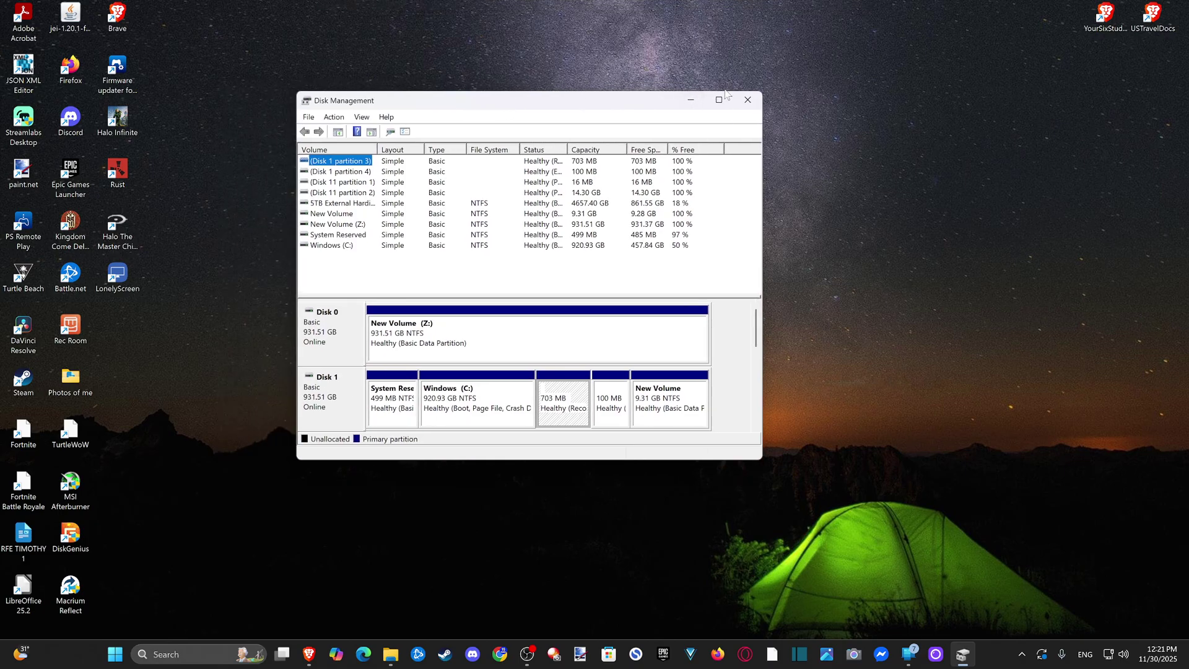
{"action": "left_click", "coordinate": [719, 101]}
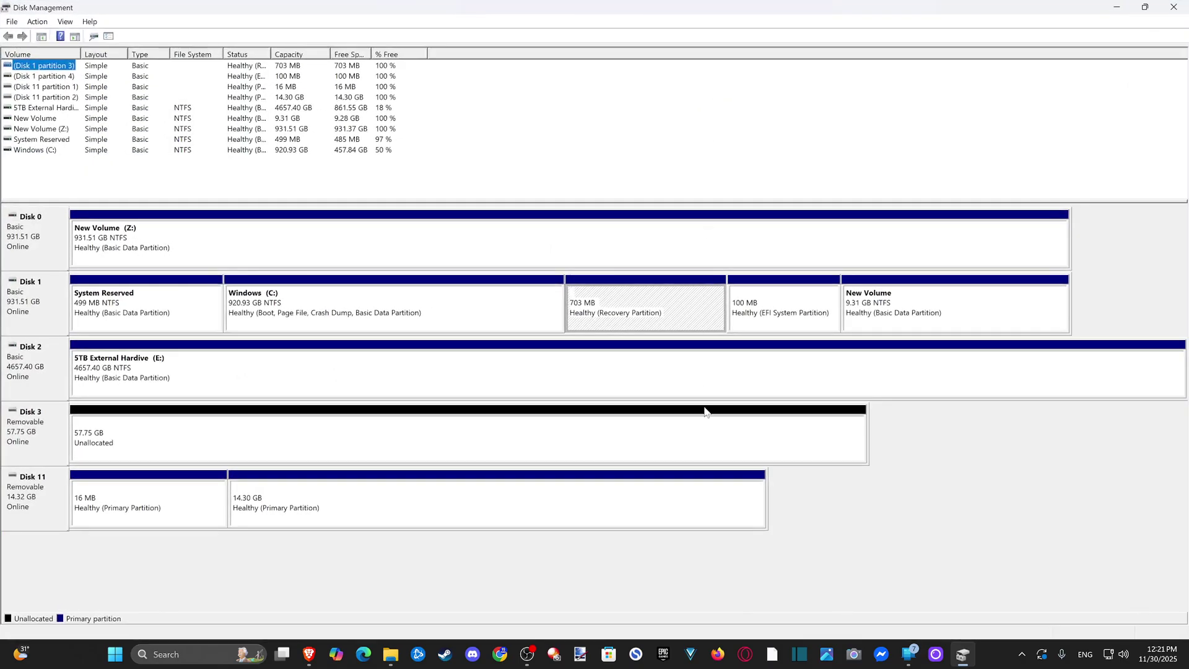
{"action": "left_click", "coordinate": [662, 439]}
{"action": "right_click", "coordinate": [662, 440]}
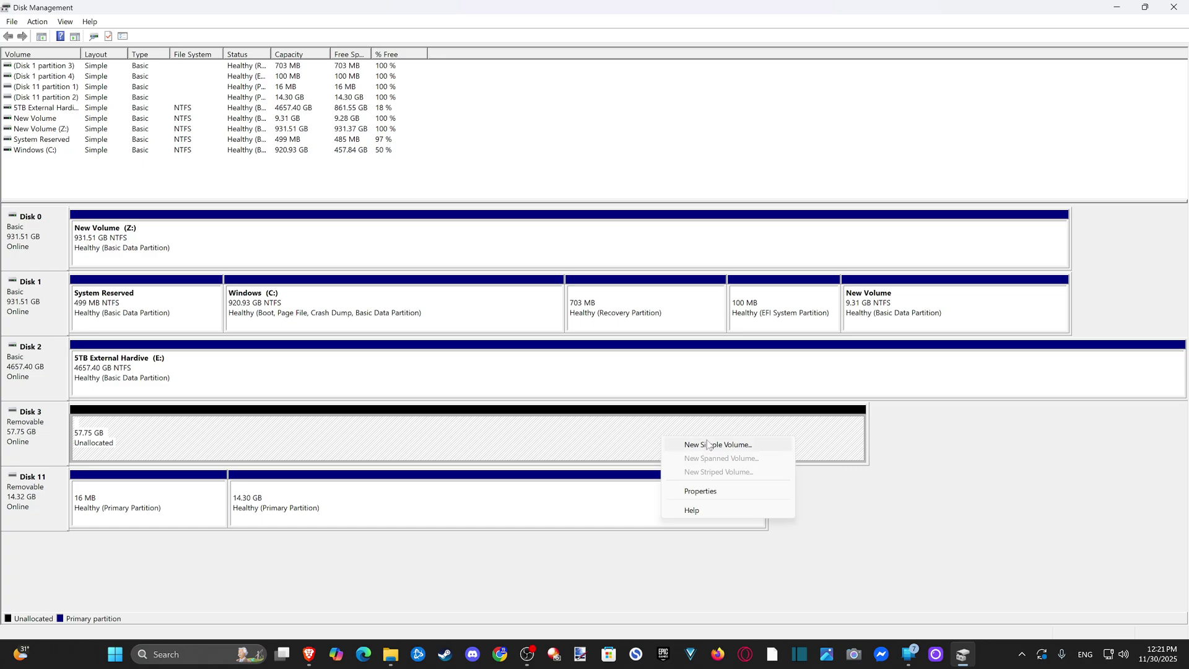
{"action": "left_click", "coordinate": [690, 443]}
Step: Accept the wizard defaults: full 57.75 GB size, drive letter D, NTFS, then finish
{"action": "left_click_drag", "start_coordinate": [211, 64], "coordinate": [503, 66]}
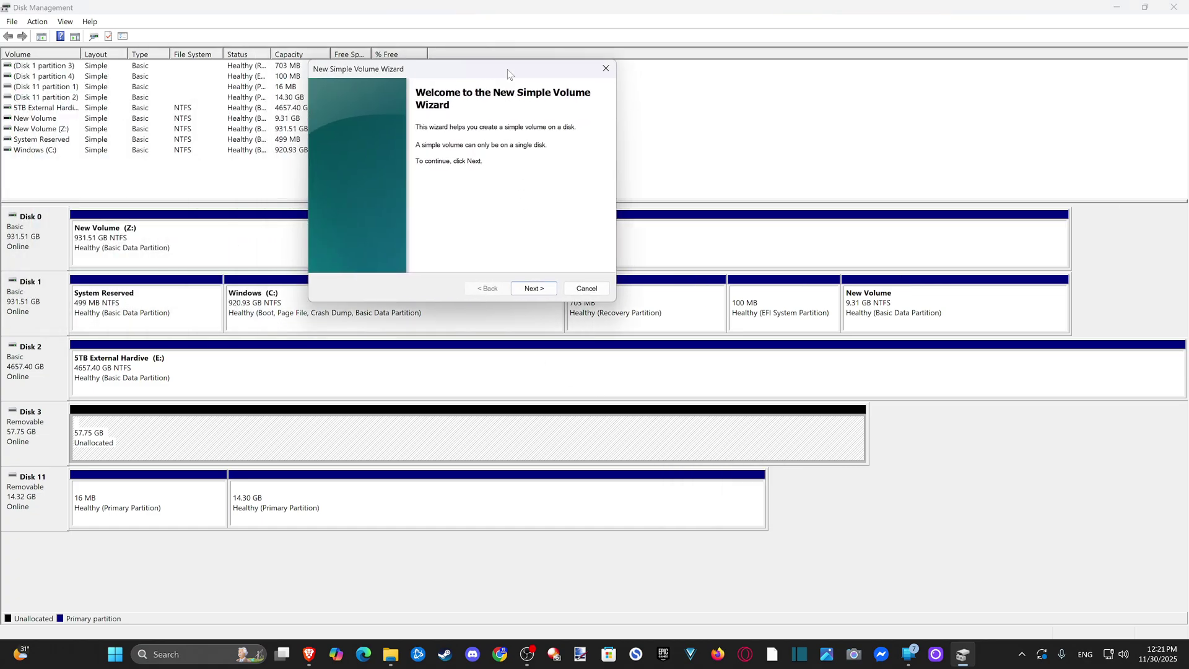
{"action": "left_click", "coordinate": [535, 288]}
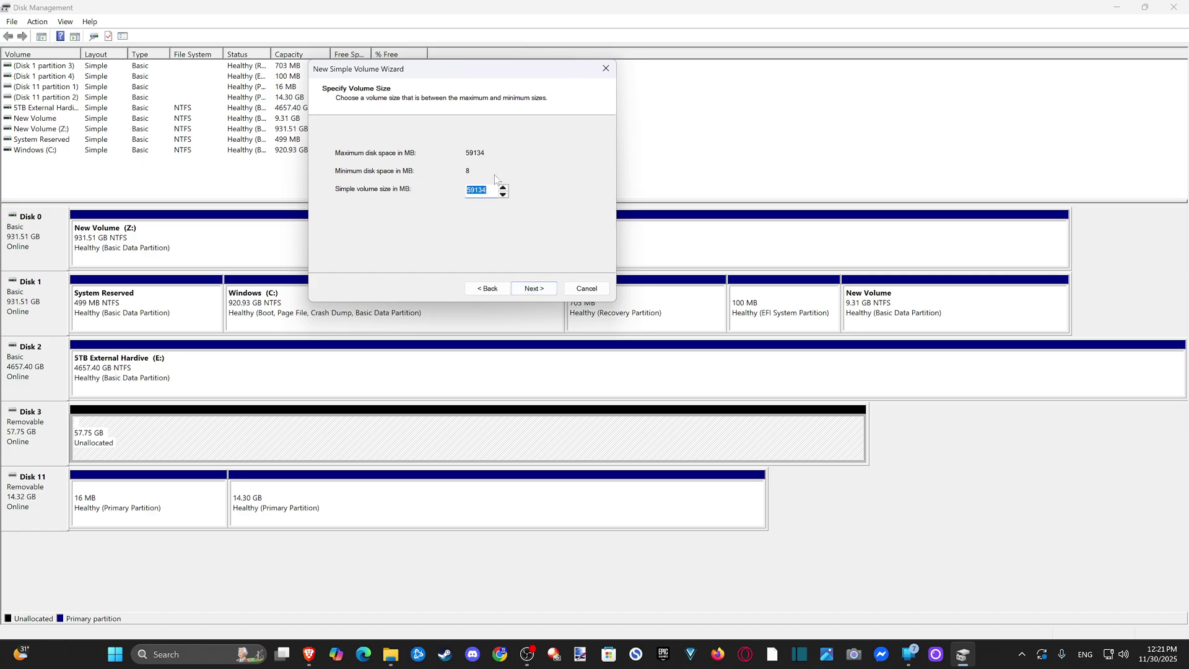
{"action": "left_click", "coordinate": [534, 288]}
{"action": "left_click", "coordinate": [534, 288]}
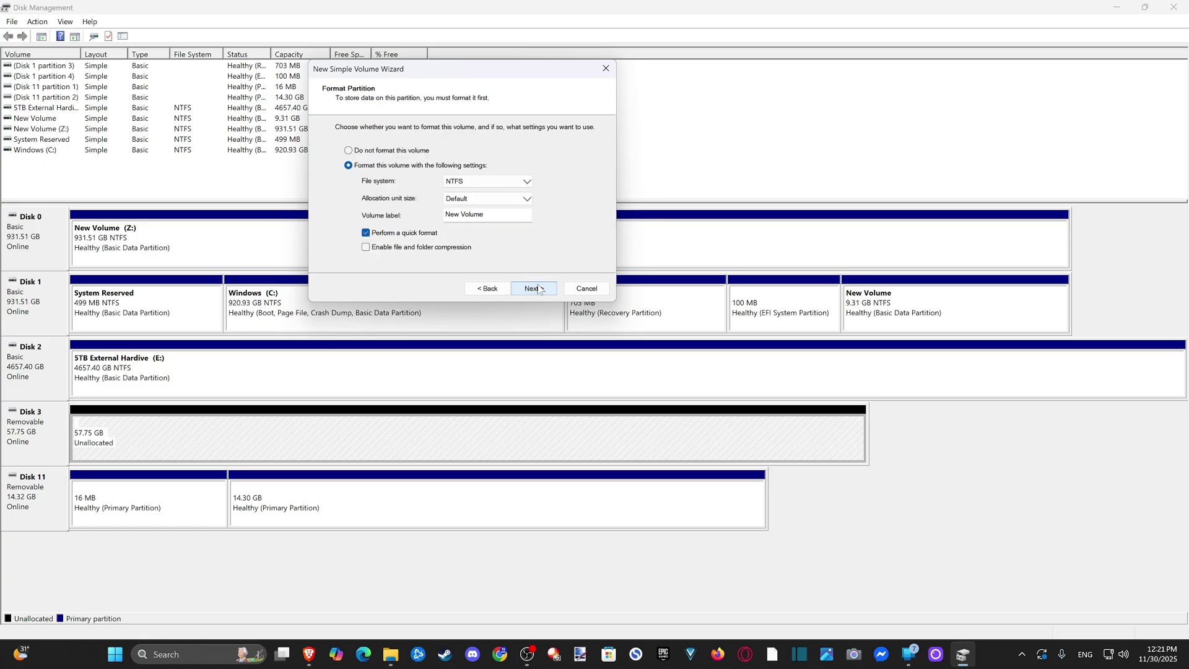
{"action": "left_click", "coordinate": [534, 288]}
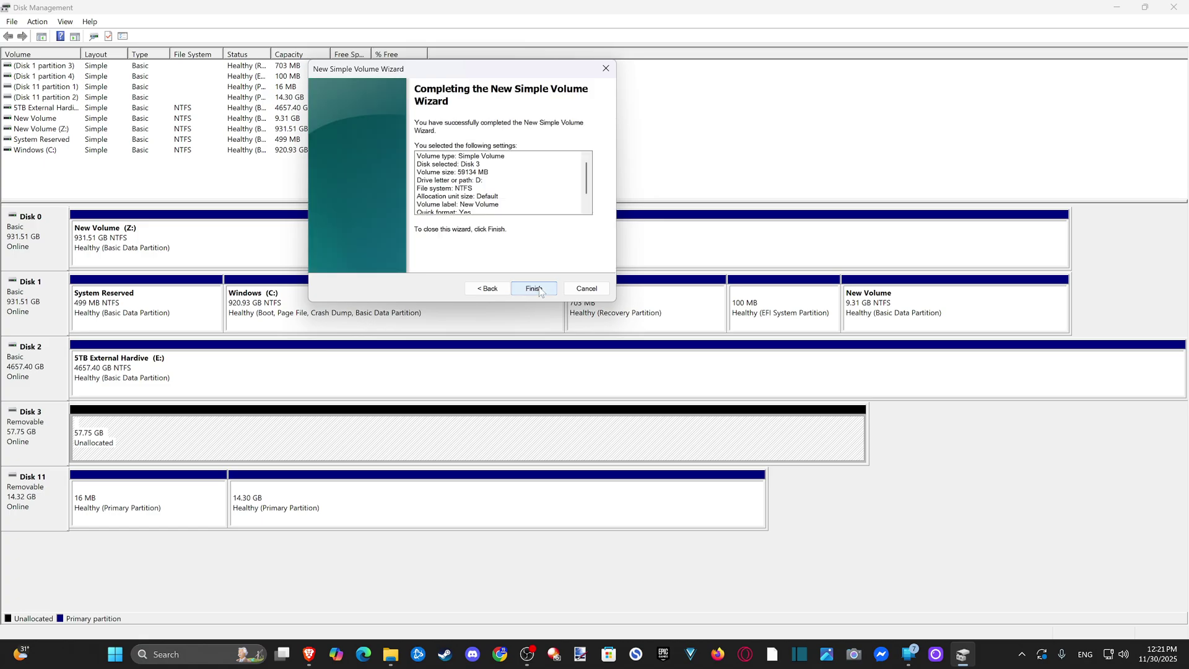
{"action": "left_click", "coordinate": [534, 289]}
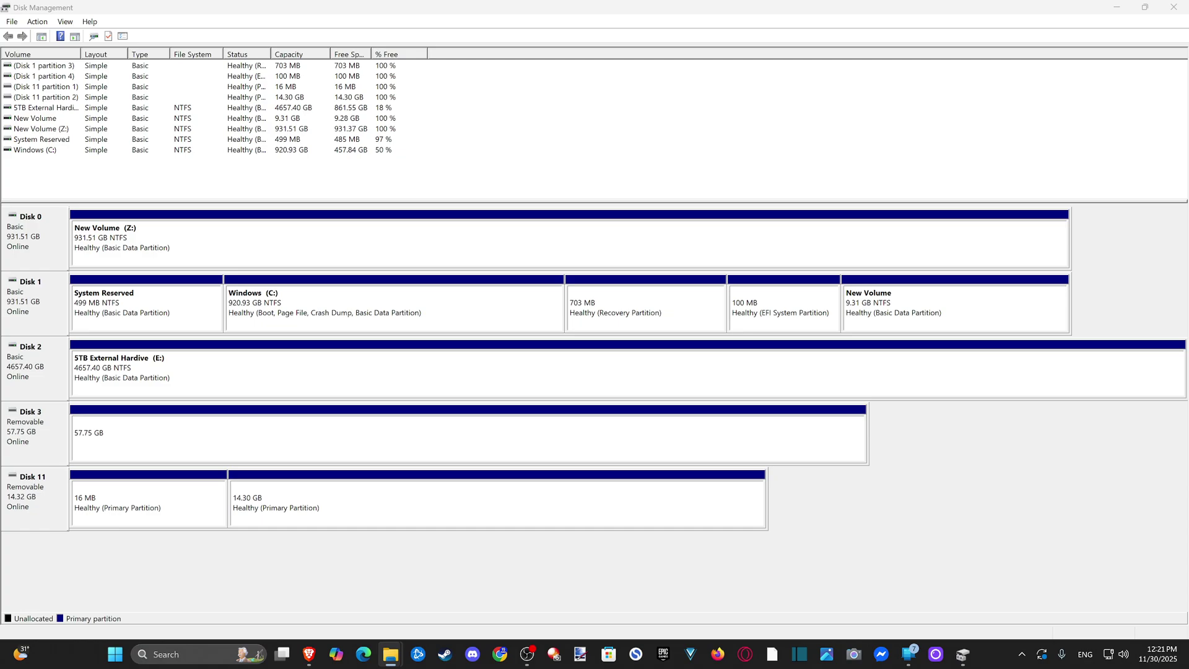
Step: Delete Disk 3's D: volume and confirm the erase warning
{"action": "right_click", "coordinate": [677, 433]}
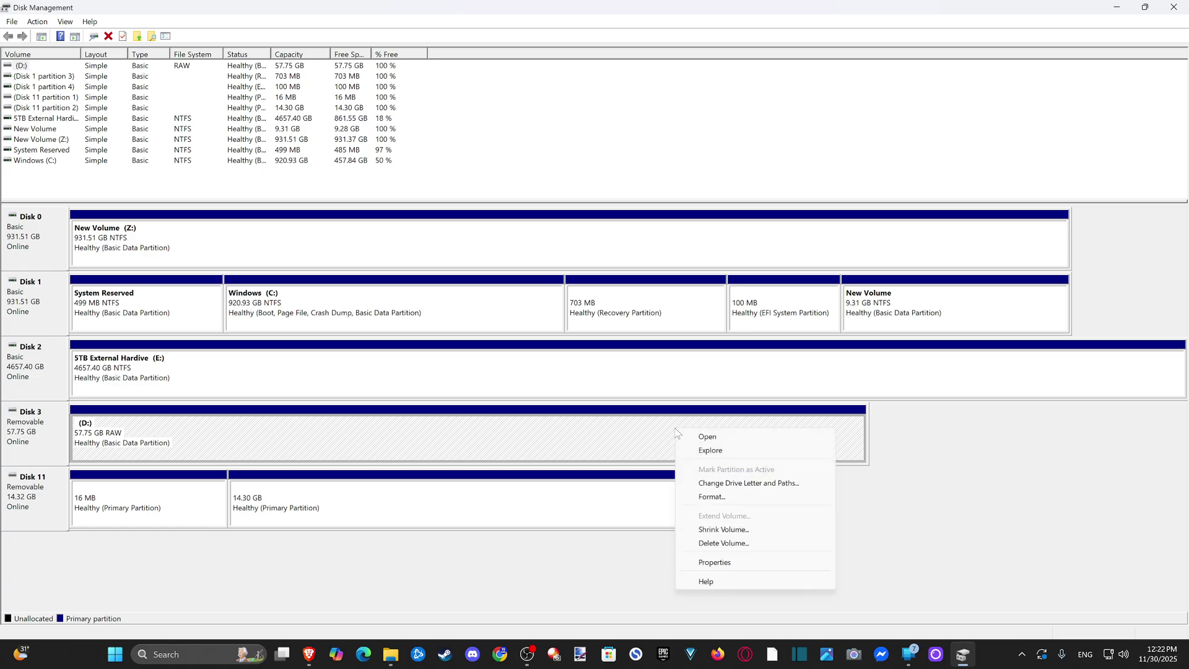
{"action": "left_click", "coordinate": [725, 544]}
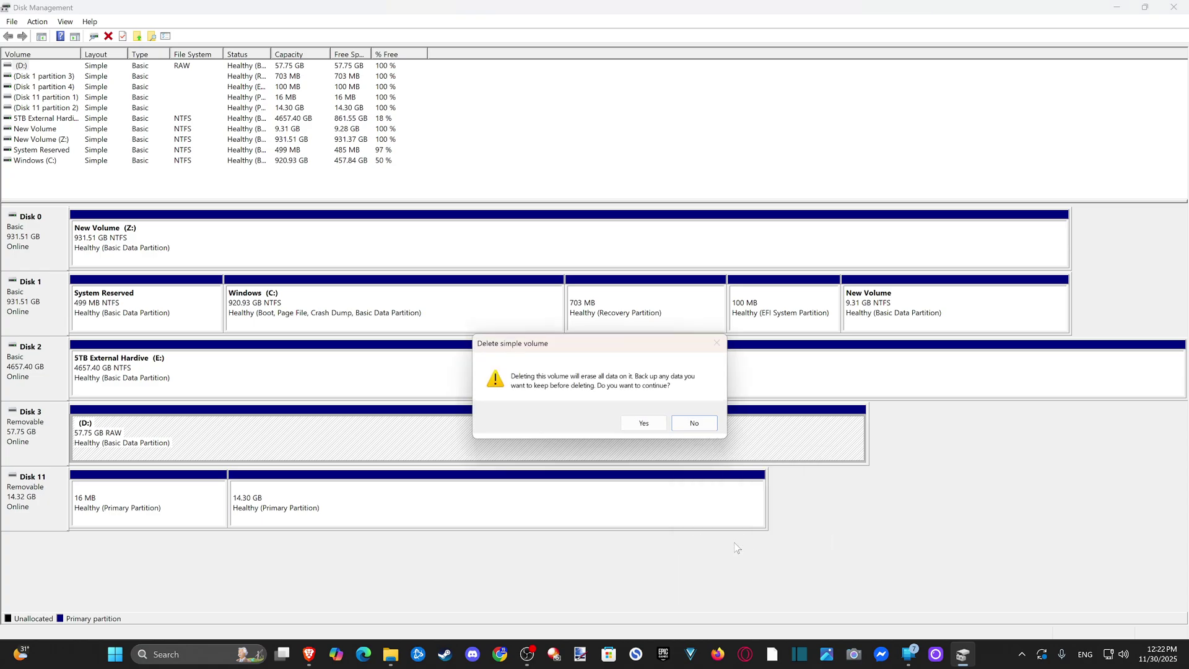
{"action": "left_click", "coordinate": [693, 424]}
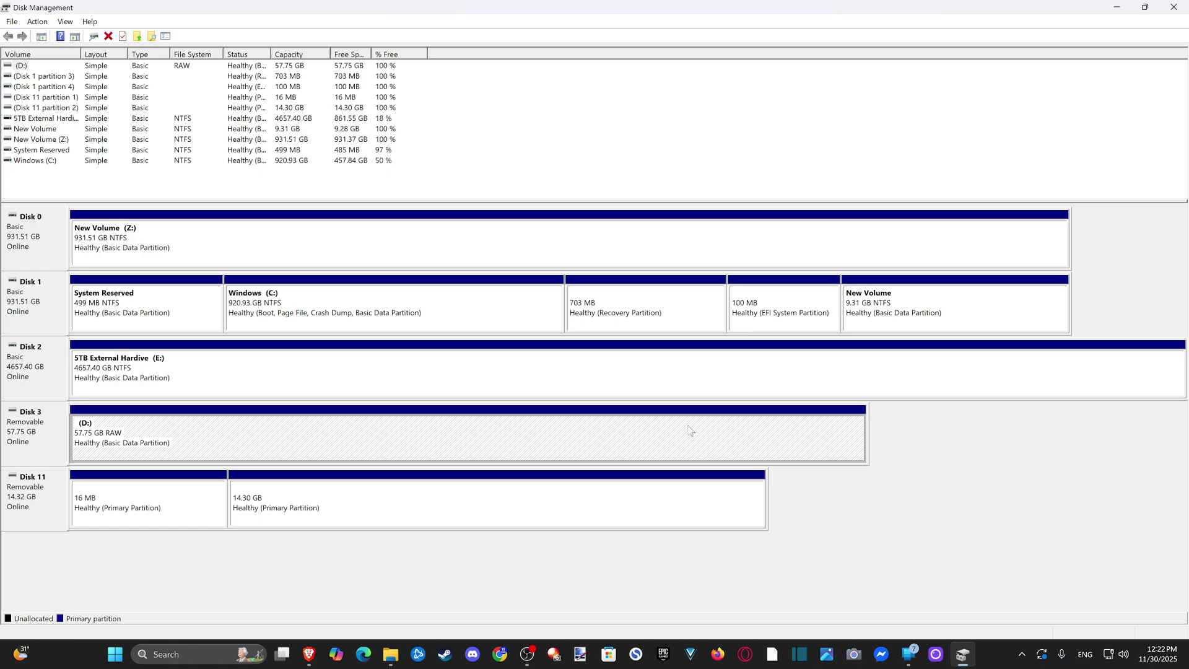
{"action": "right_click", "coordinate": [689, 430]}
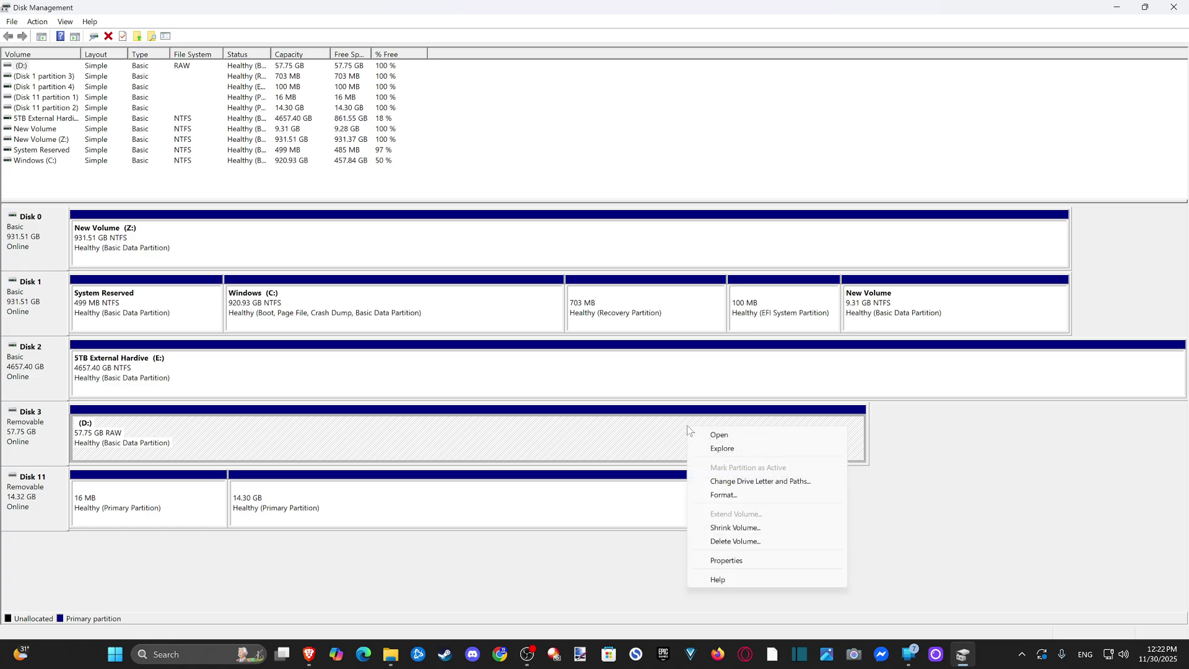
{"action": "left_click", "coordinate": [755, 542]}
{"action": "left_click", "coordinate": [646, 421]}
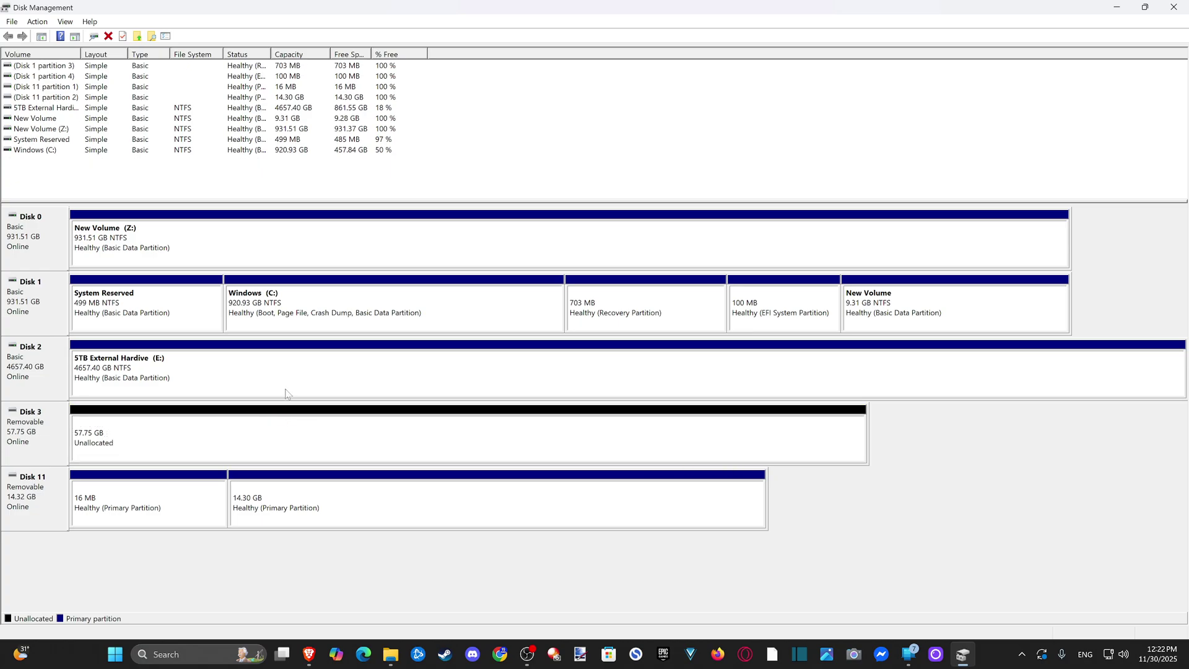
Step: Start a New Simple Volume on Disk 3's unallocated space and set its size to 30000 MB
{"action": "right_click", "coordinate": [386, 438]}
{"action": "left_click", "coordinate": [351, 433]}
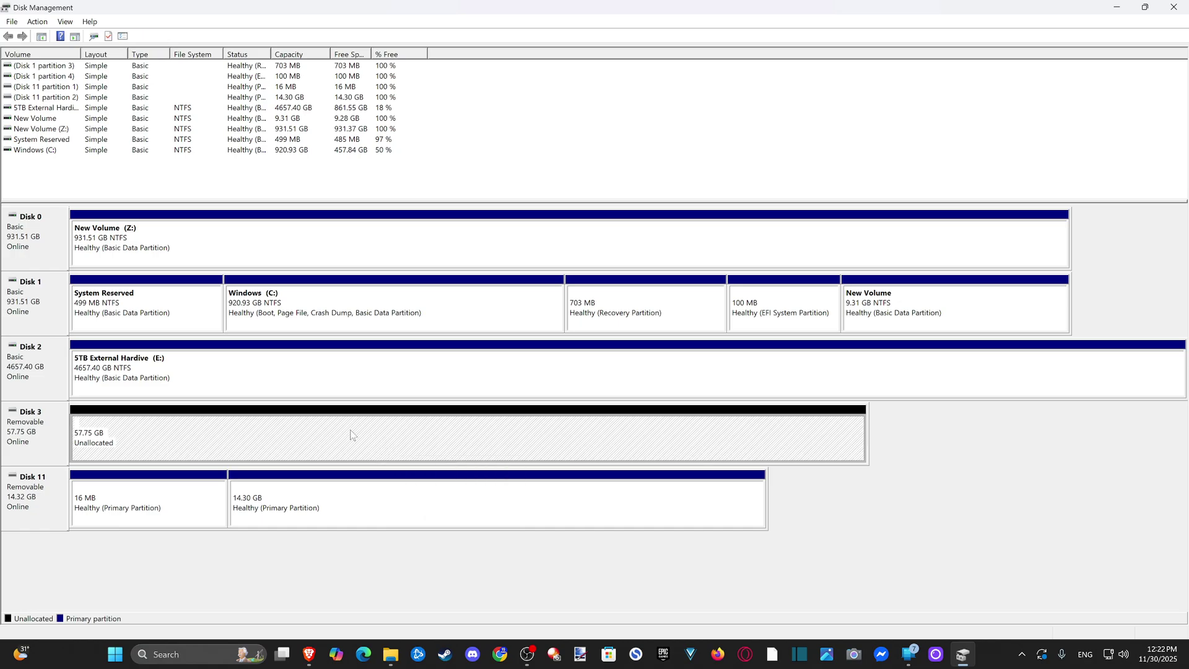
{"action": "right_click", "coordinate": [351, 433]}
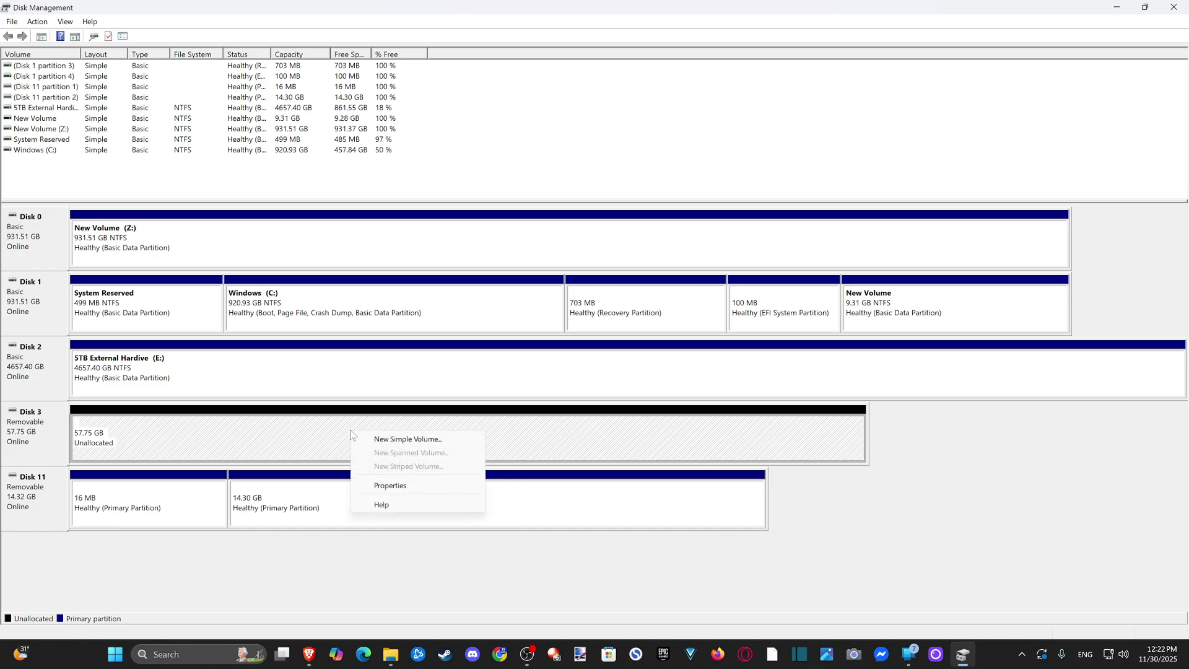
{"action": "left_click", "coordinate": [387, 440]}
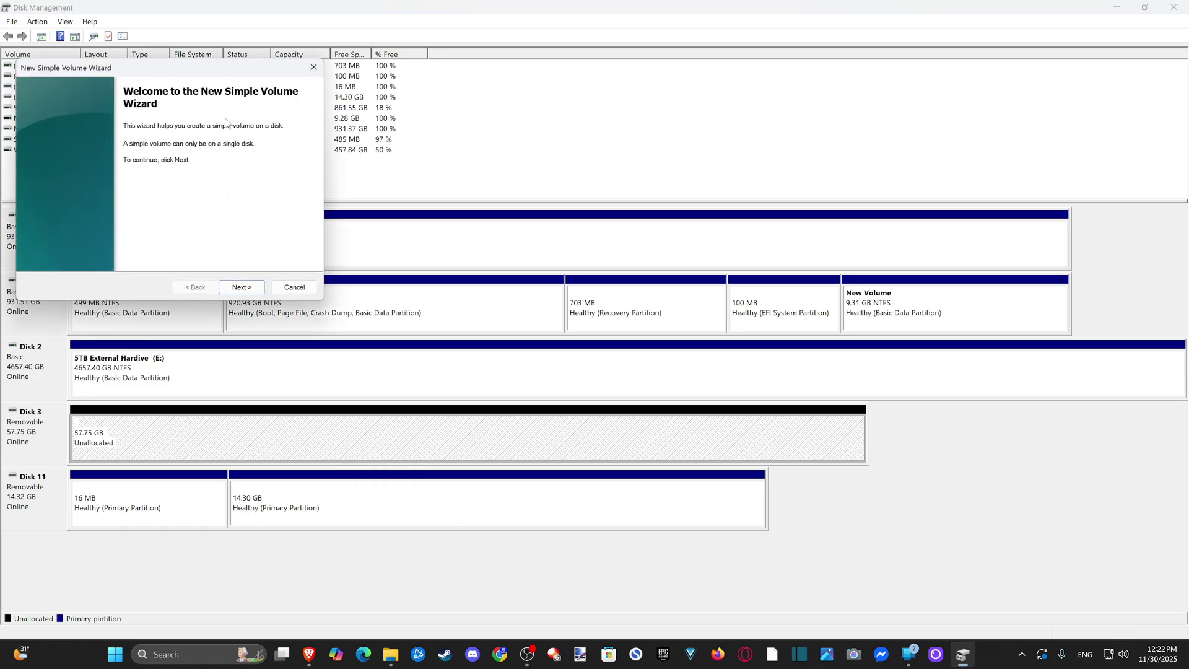
{"action": "left_click_drag", "start_coordinate": [198, 44], "coordinate": [593, 218]}
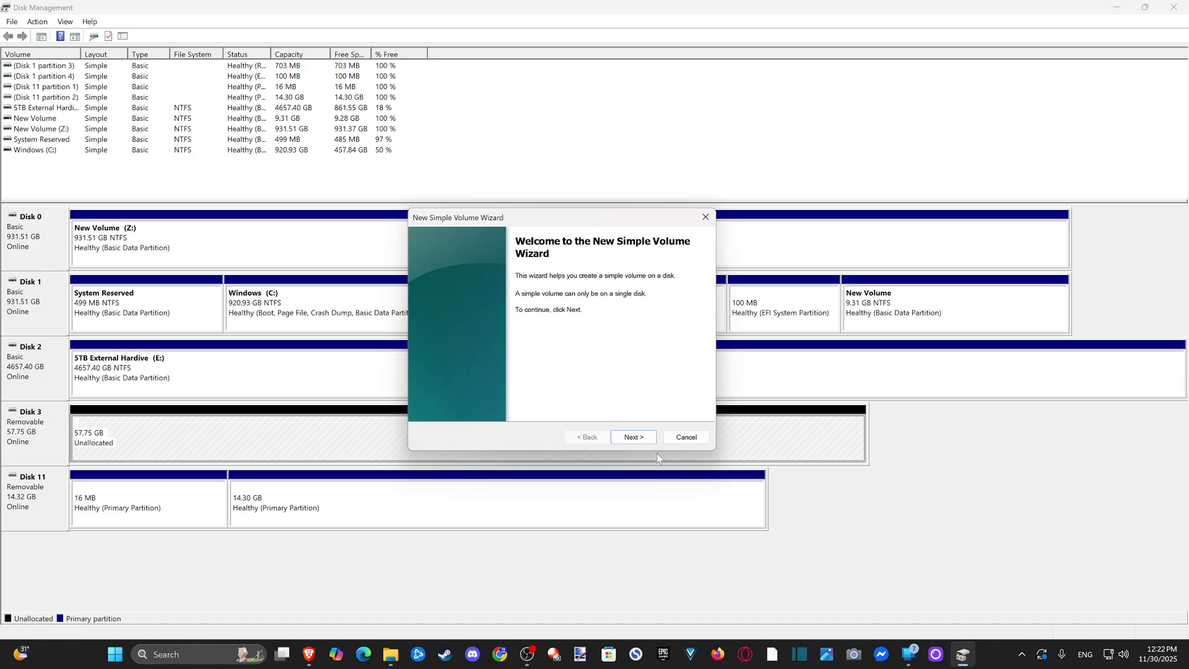
{"action": "left_click", "coordinate": [628, 437]}
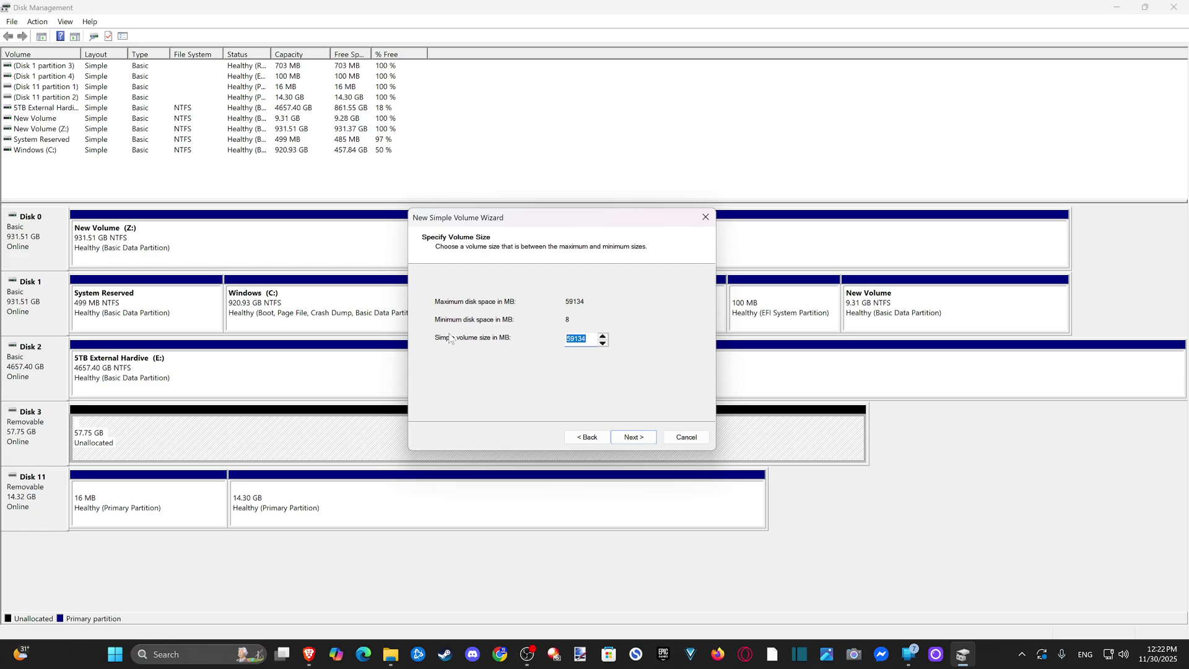
{"action": "type", "text": "30000"}
{"action": "left_click", "coordinate": [646, 439]}
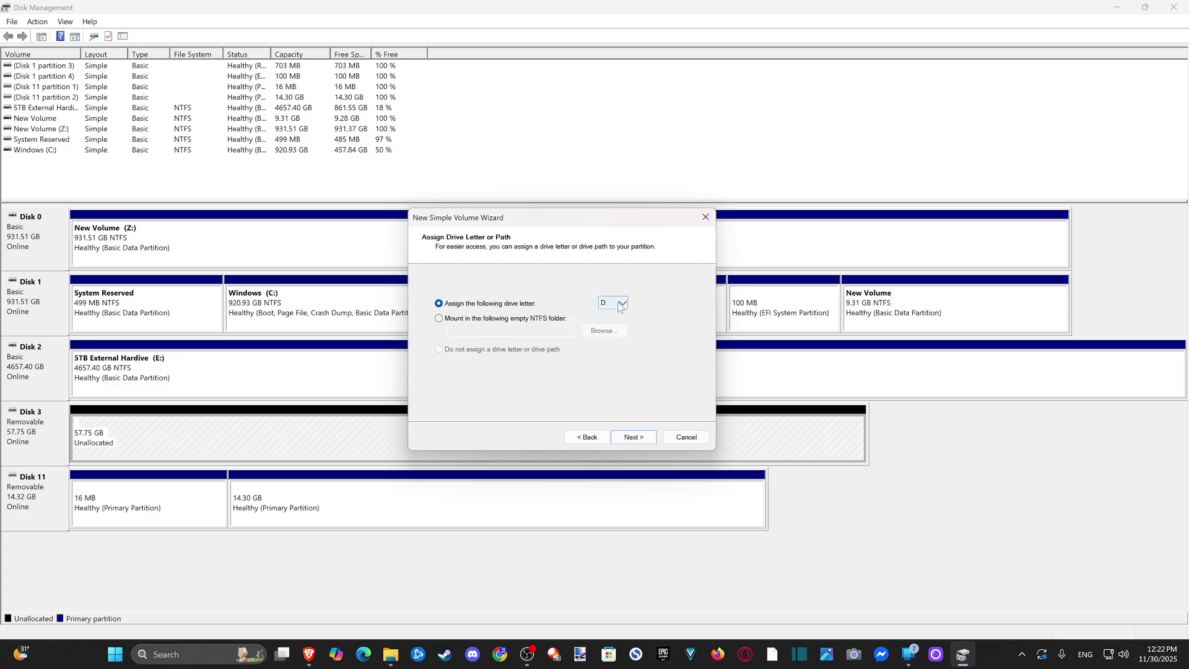
Step: Keep drive letter D, choose FAT32 as the file system, and finish the wizard
{"action": "left_click", "coordinate": [635, 440]}
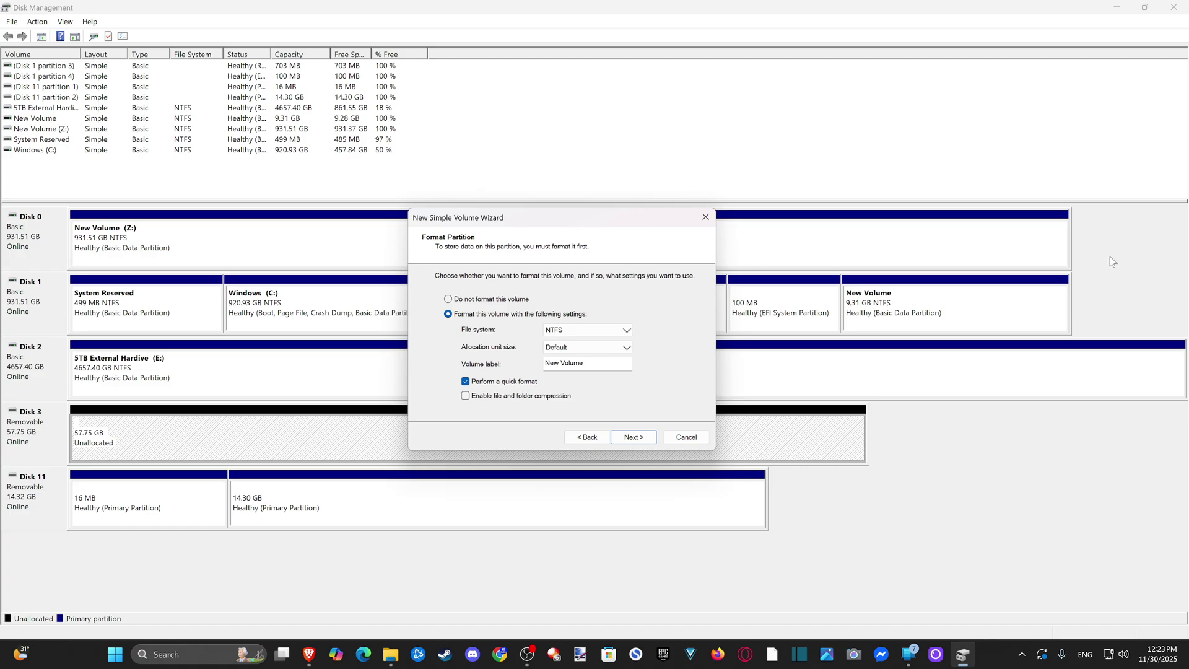
{"action": "left_click", "coordinate": [589, 328]}
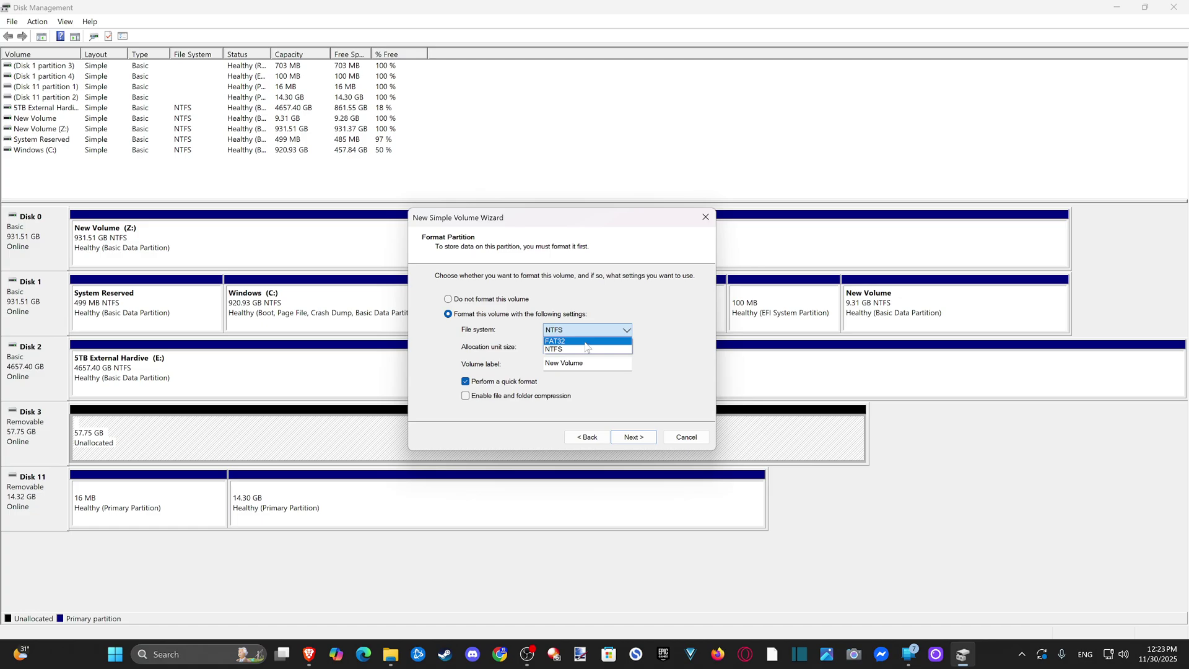
{"action": "left_click", "coordinate": [585, 342]}
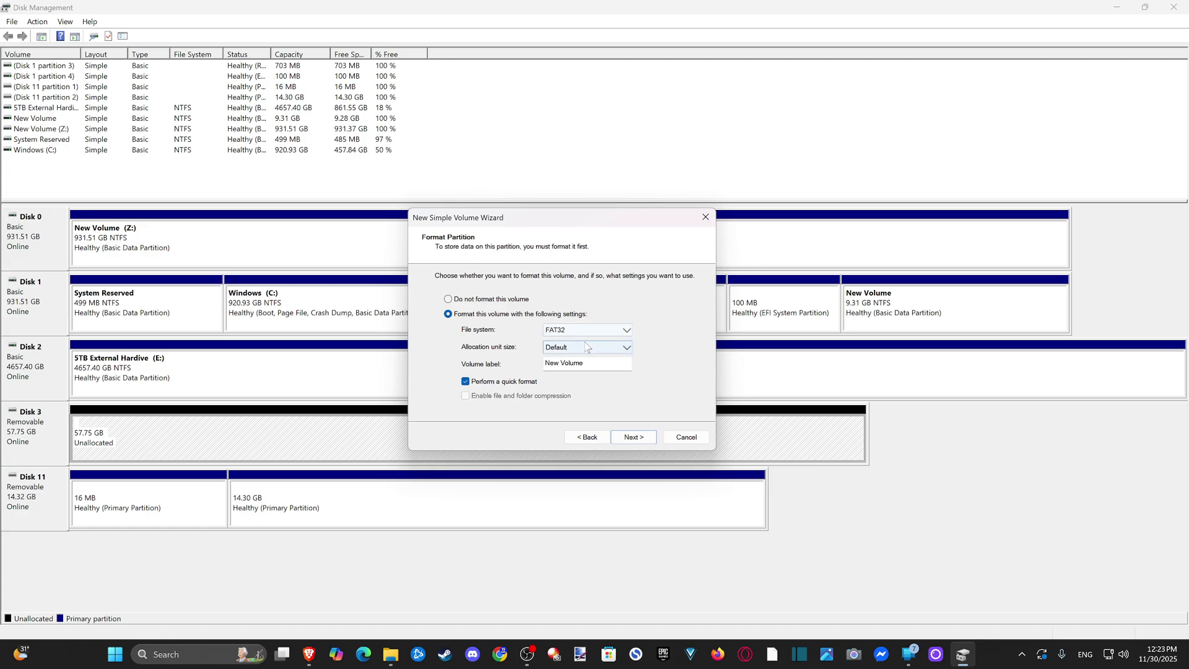
{"action": "left_click", "coordinate": [630, 442]}
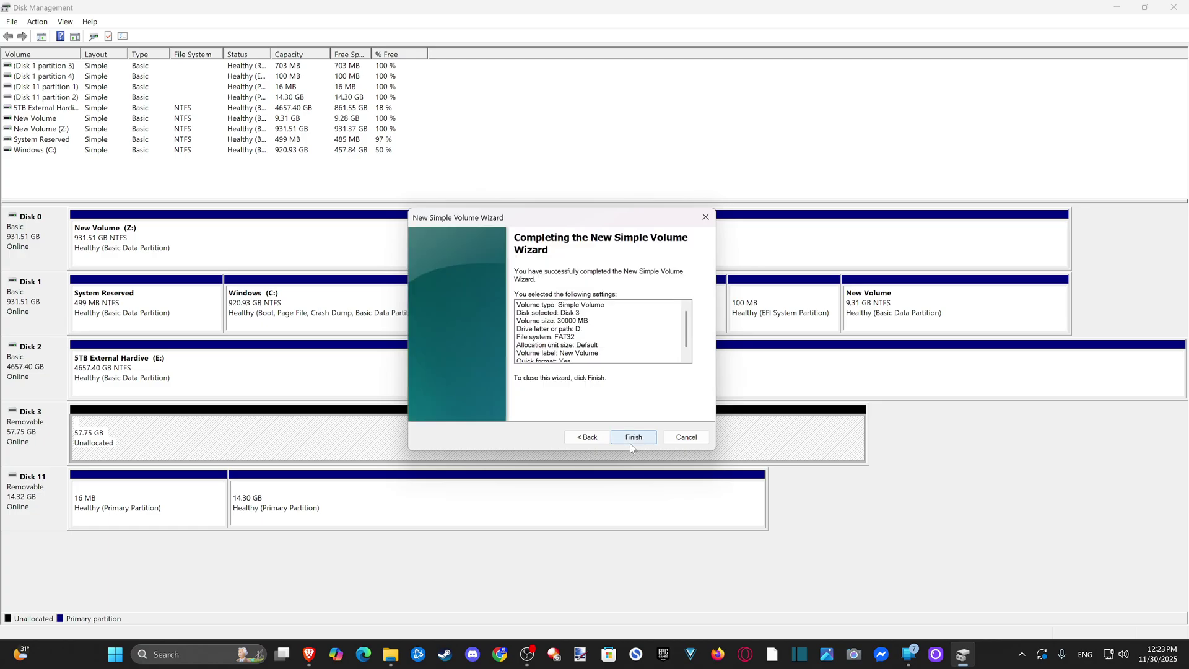
{"action": "left_click", "coordinate": [631, 438]}
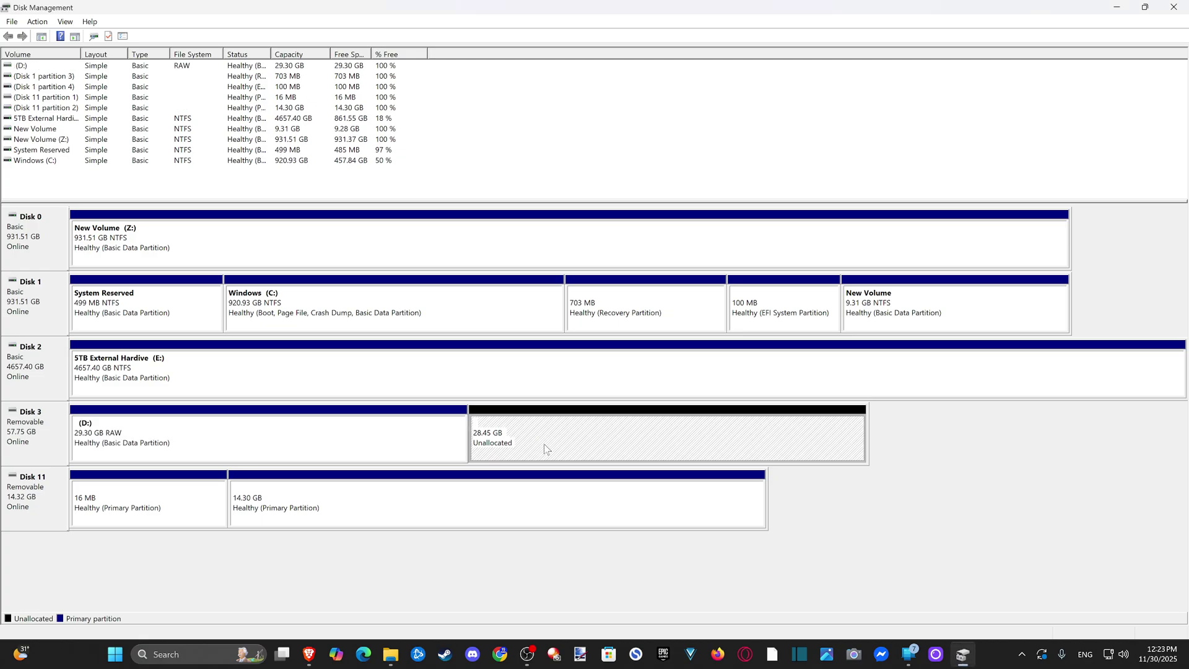
Step: Create a 29133 MB NTFS volume with letter F on Disk 3's remaining unallocated space
{"action": "right_click", "coordinate": [545, 449]}
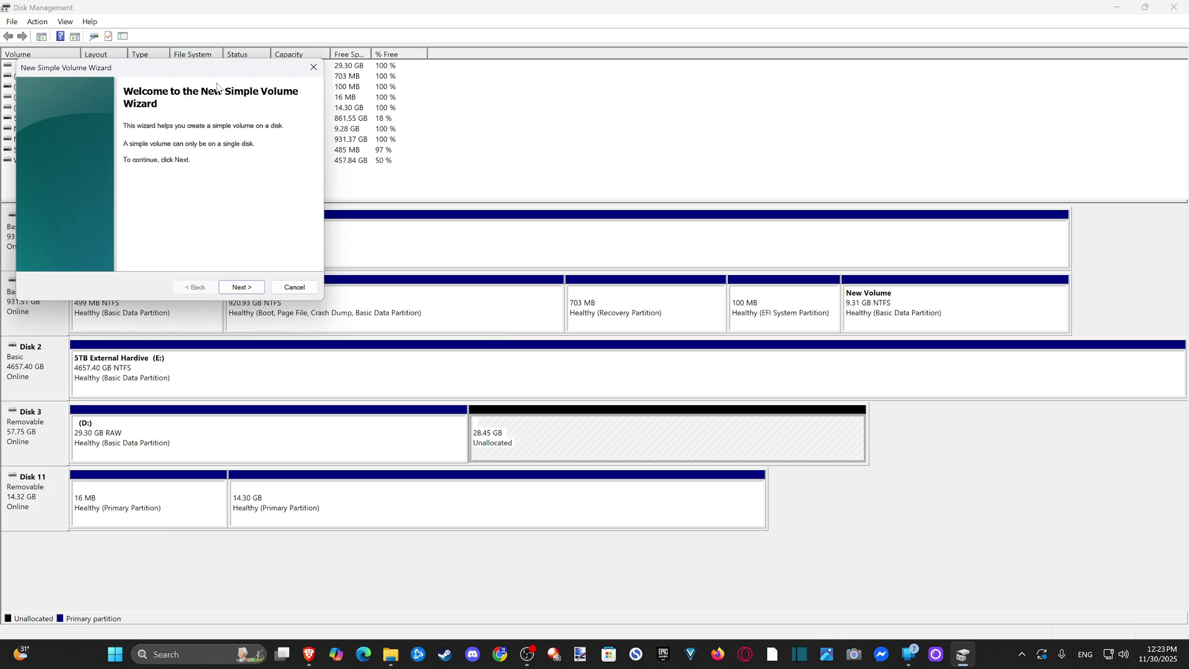
{"action": "left_click_drag", "start_coordinate": [221, 68], "coordinate": [563, 210]}
{"action": "left_click", "coordinate": [591, 434]}
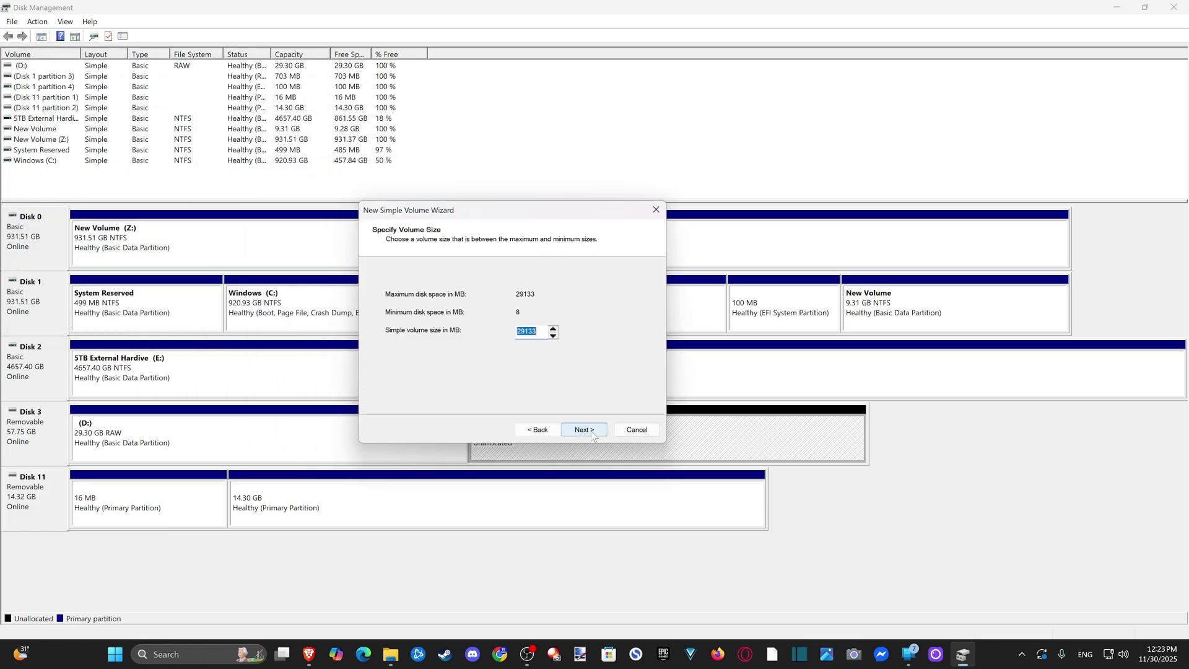
{"action": "left_click", "coordinate": [579, 429]}
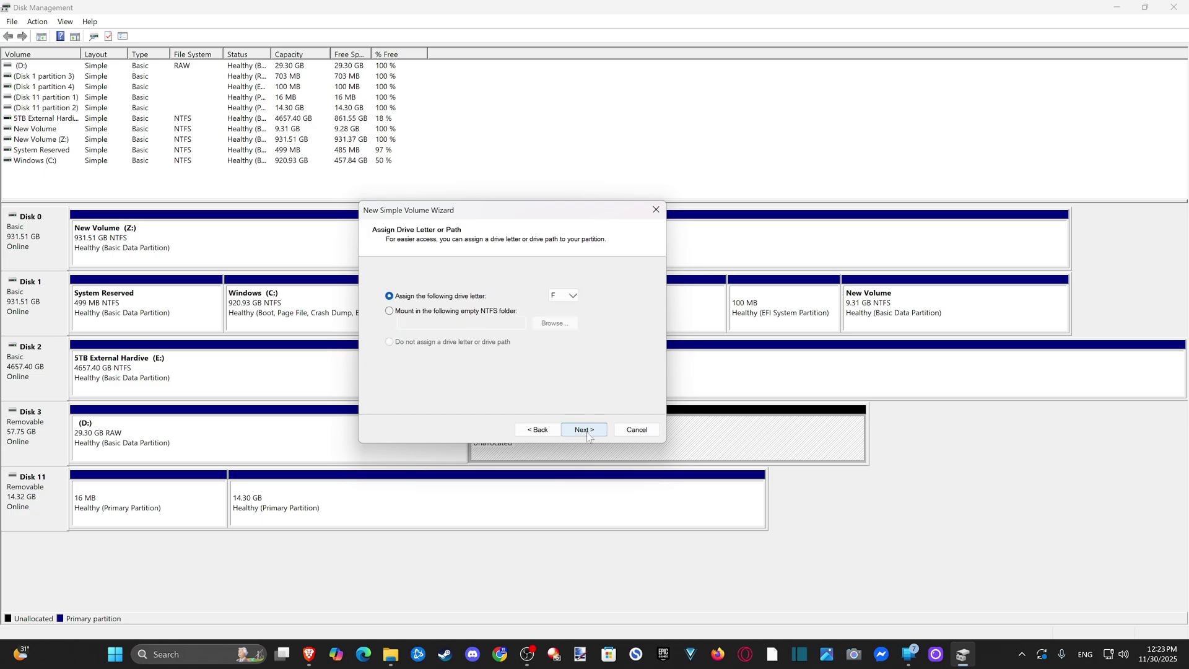
{"action": "left_click", "coordinate": [586, 430]}
{"action": "left_click", "coordinate": [540, 322]}
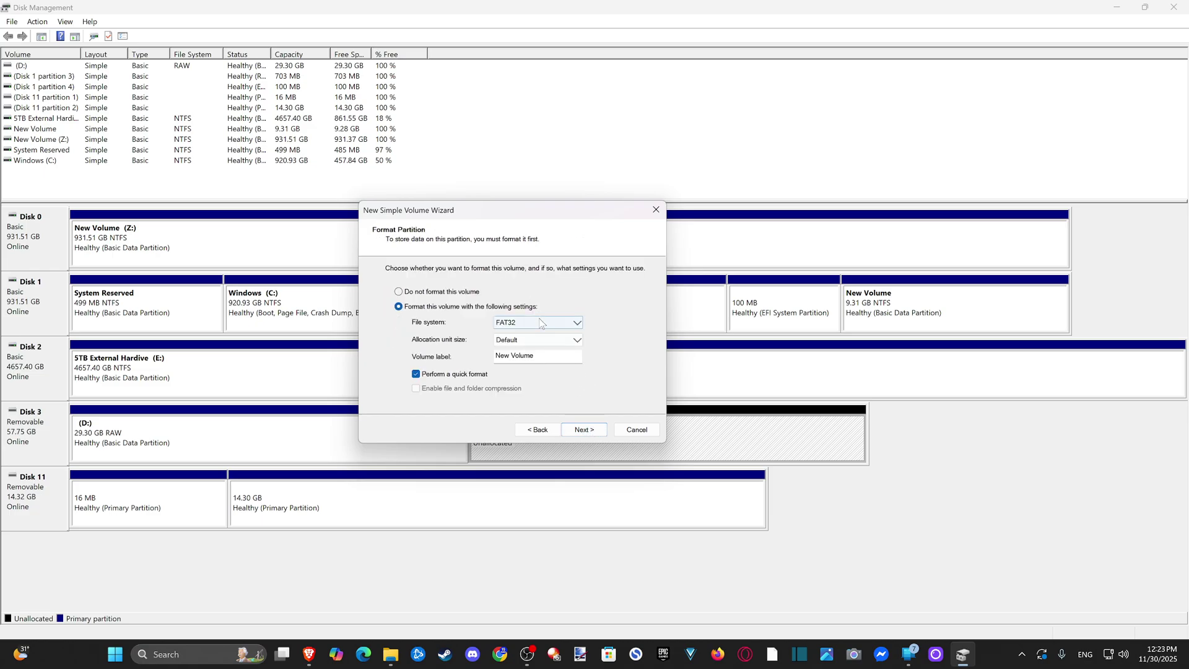
{"action": "left_click", "coordinate": [537, 347]}
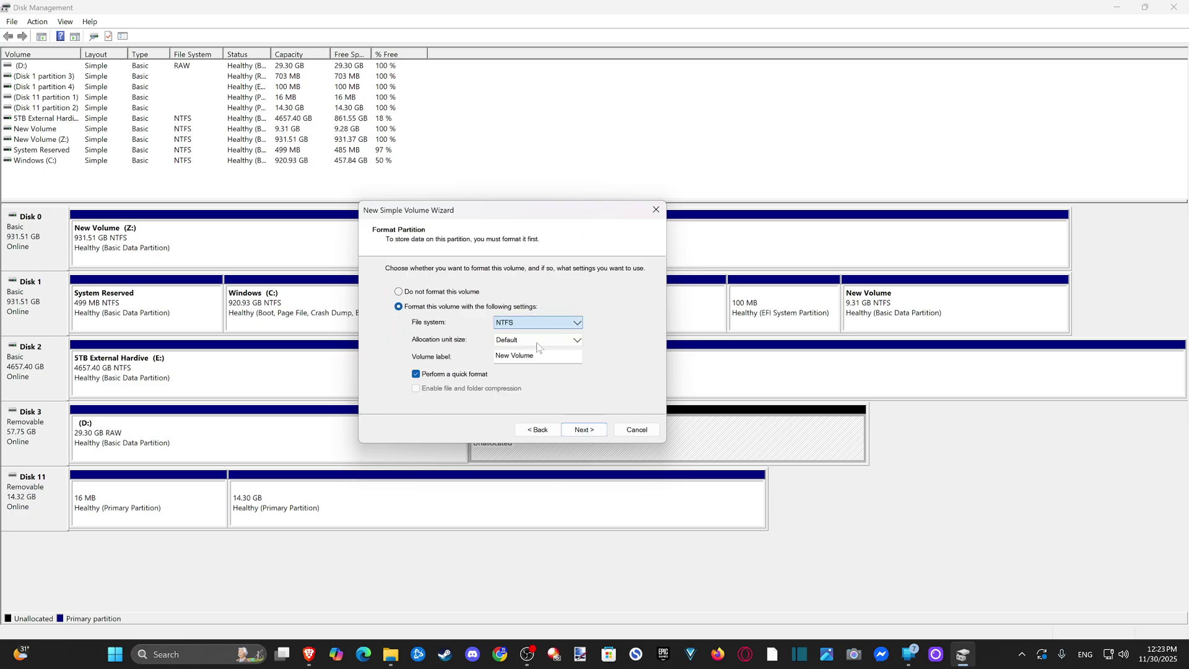
{"action": "left_click", "coordinate": [584, 429]}
{"action": "left_click", "coordinate": [584, 427]}
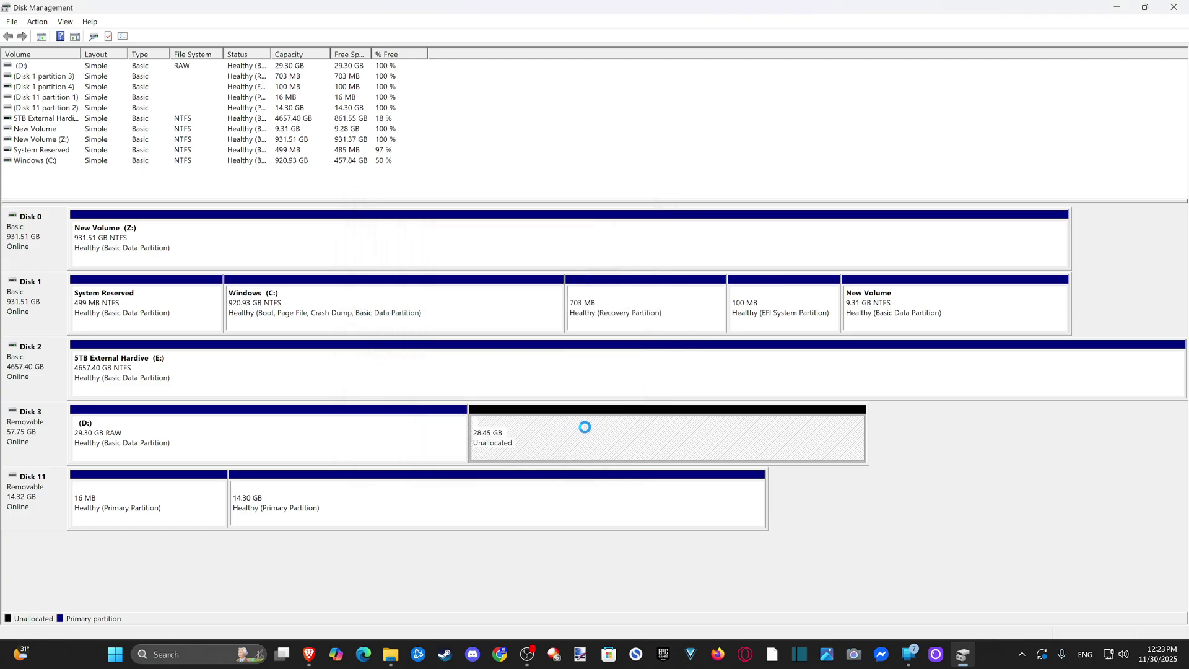